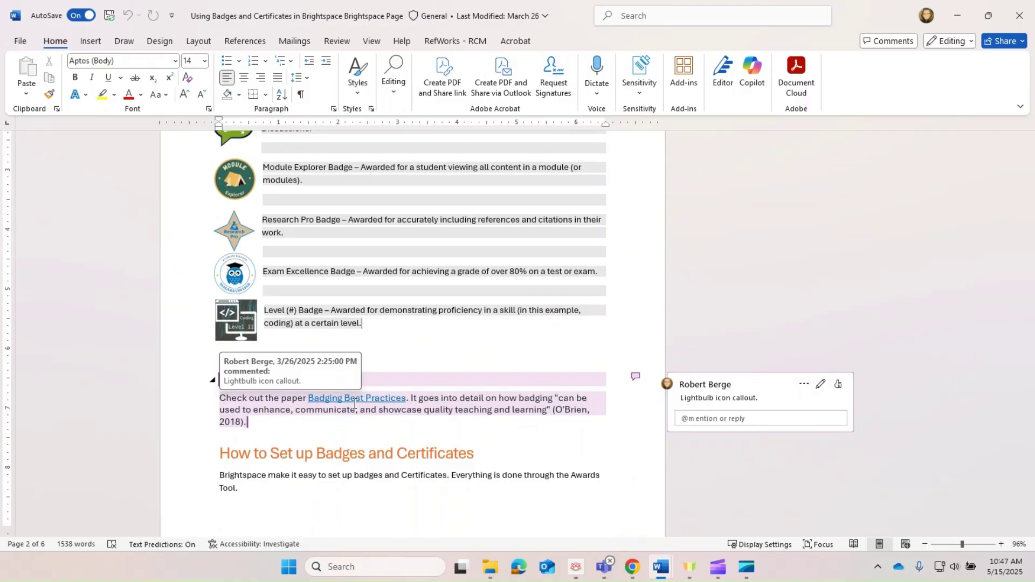
# Review the "Want a Deeper Dive?" heading, its paragraph with the Badging Best Practices link, and the attached lightbulb icon callout comment.
pyautogui.moveTo(328, 377); pyautogui.dragTo(235, 381)
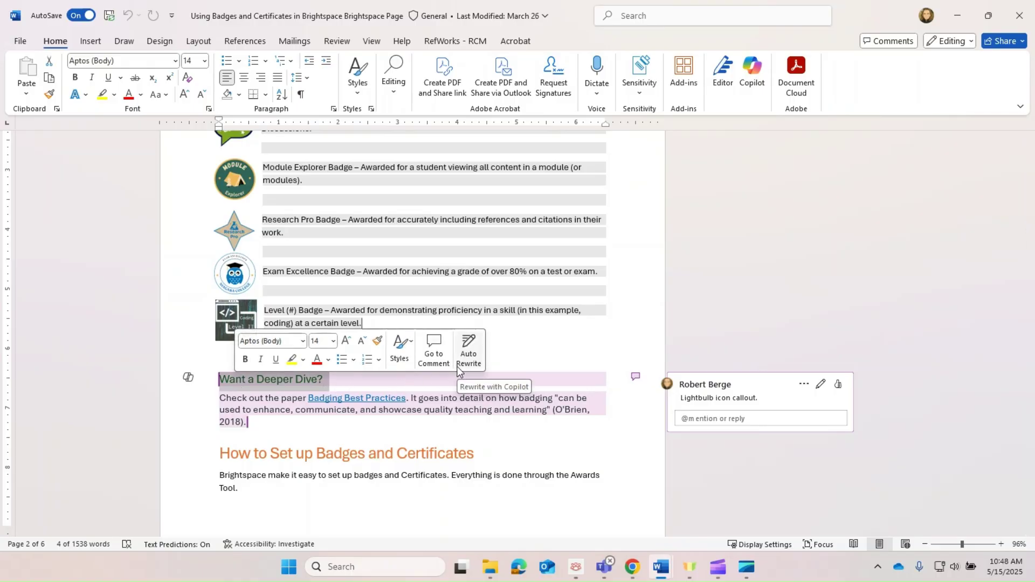
pyautogui.scroll(-1, 273, 413)
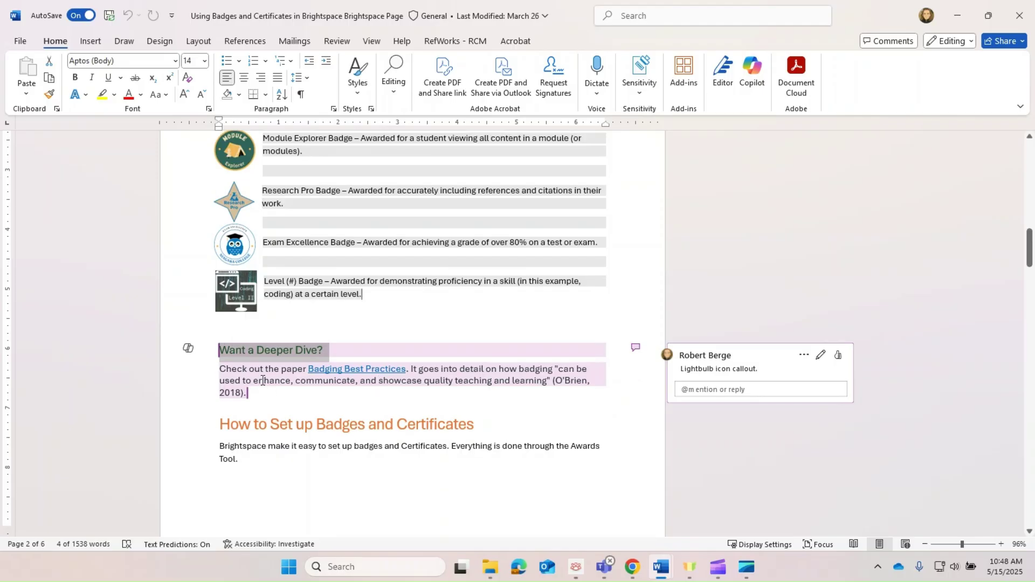
pyautogui.click(759, 371)
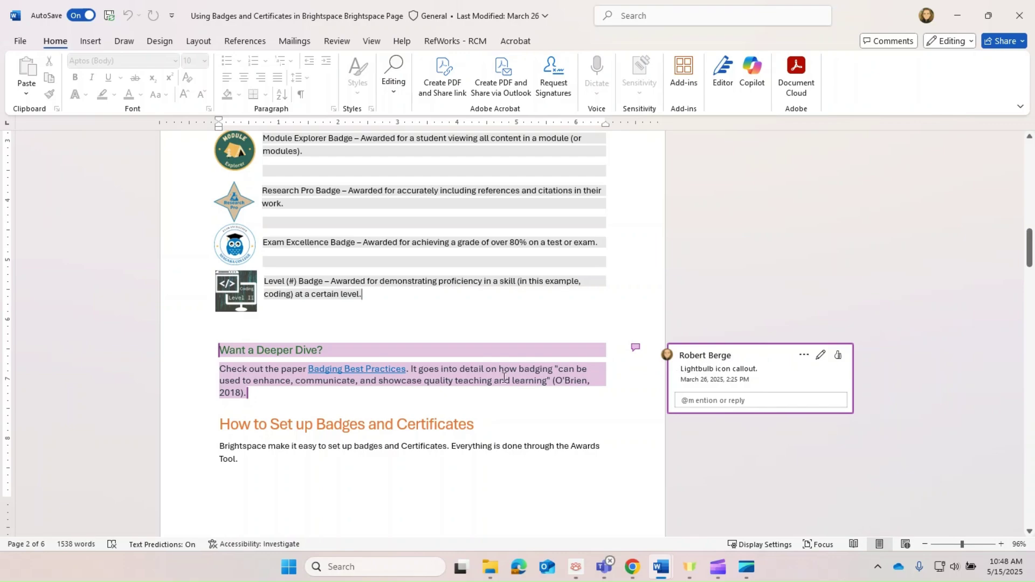
pyautogui.click(347, 393)
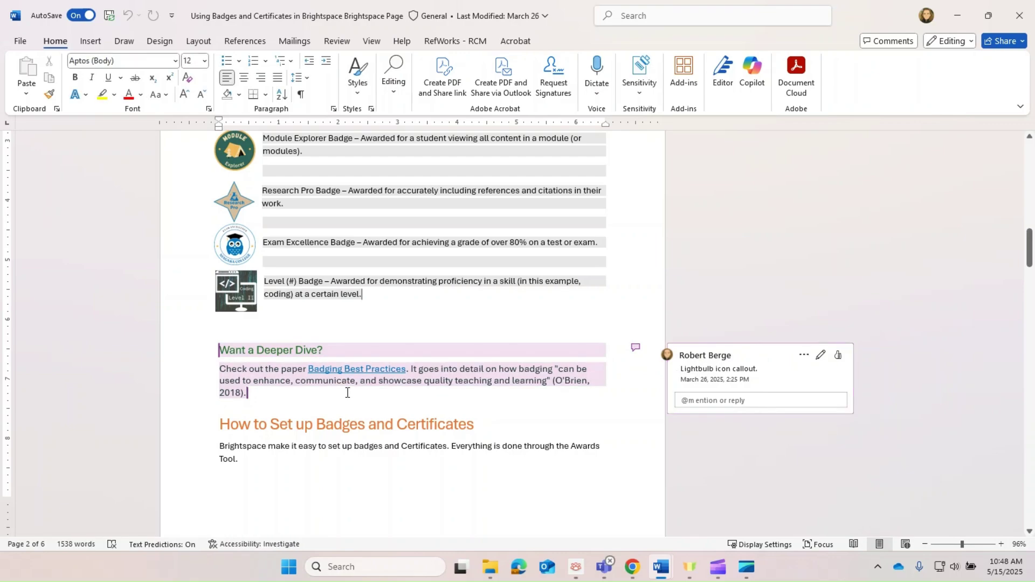
pyautogui.moveTo(339, 364)
# Examine the "How to Set up Badges and Certificates" heading and "The Awards Tool" subheading on the following page.
pyautogui.scroll(-3, 490, 395)
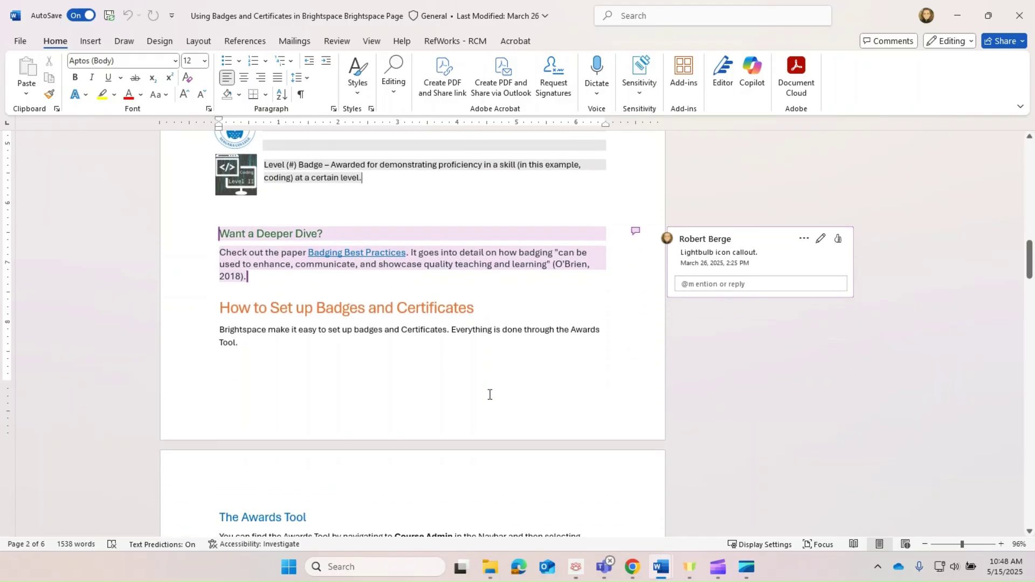
pyautogui.scroll(-2, 484, 346)
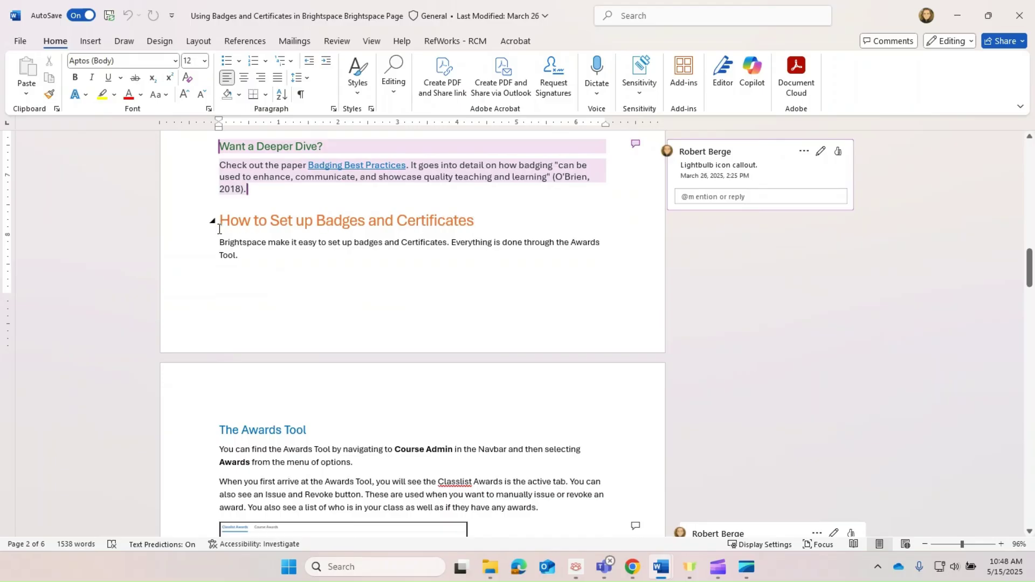
pyautogui.click(282, 227)
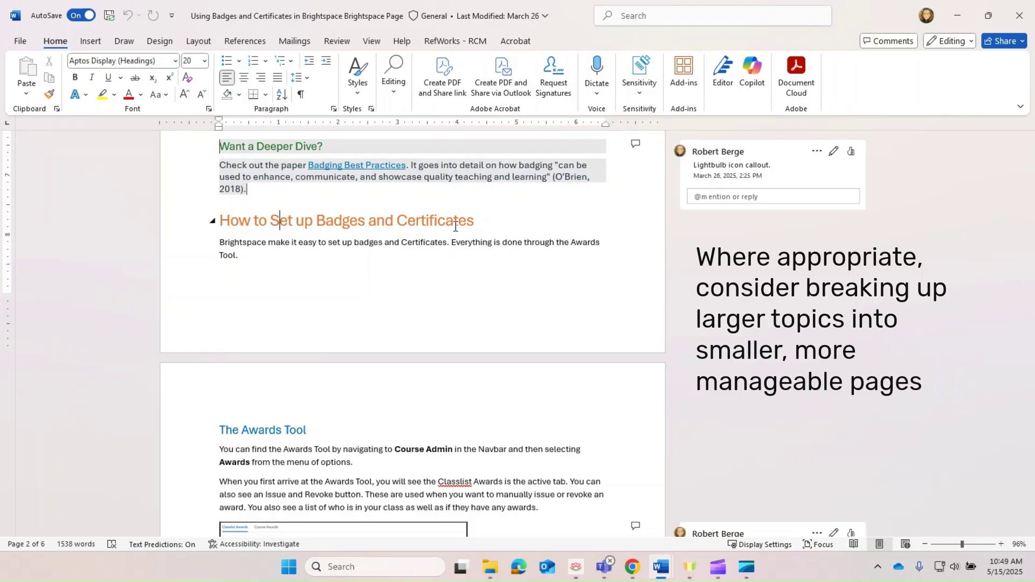
pyautogui.scroll(-2, 456, 225)
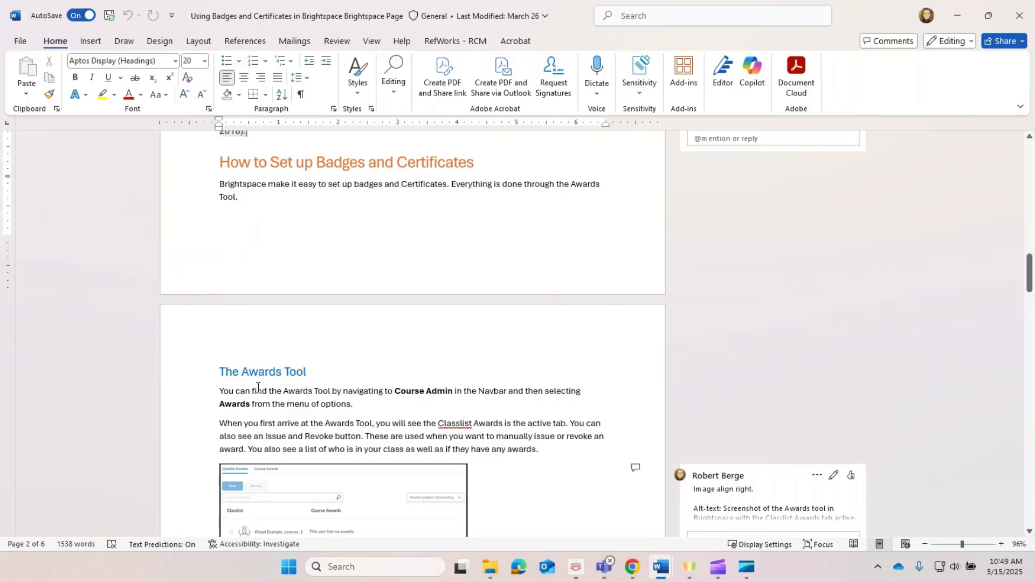
pyautogui.scroll(-1, 256, 362)
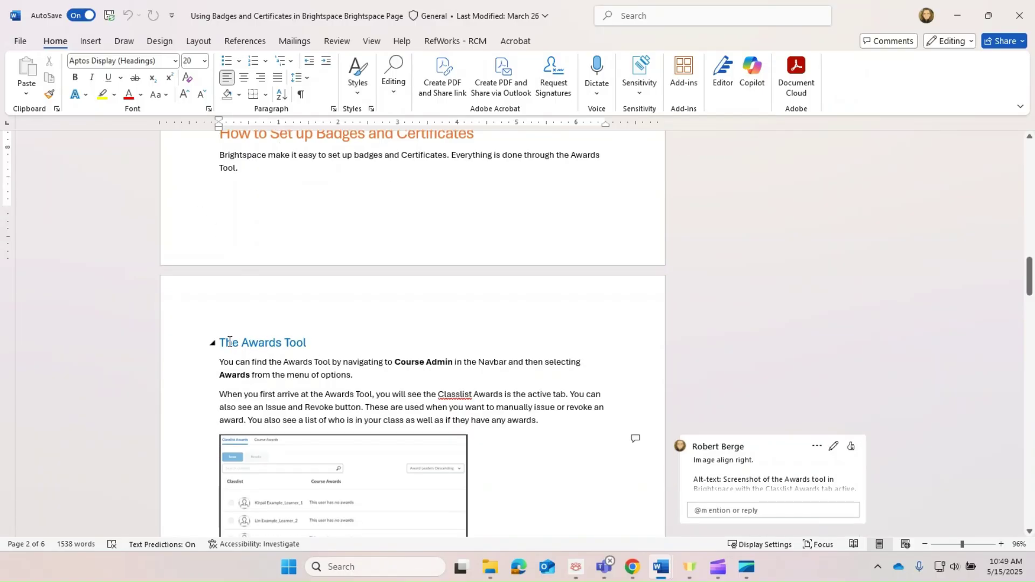
# Inspect the Awards Tool screenshot, its image alignment and alt-text comment, and select the Figure 1 caption beneath it.
pyautogui.scroll(-3, 396, 366)
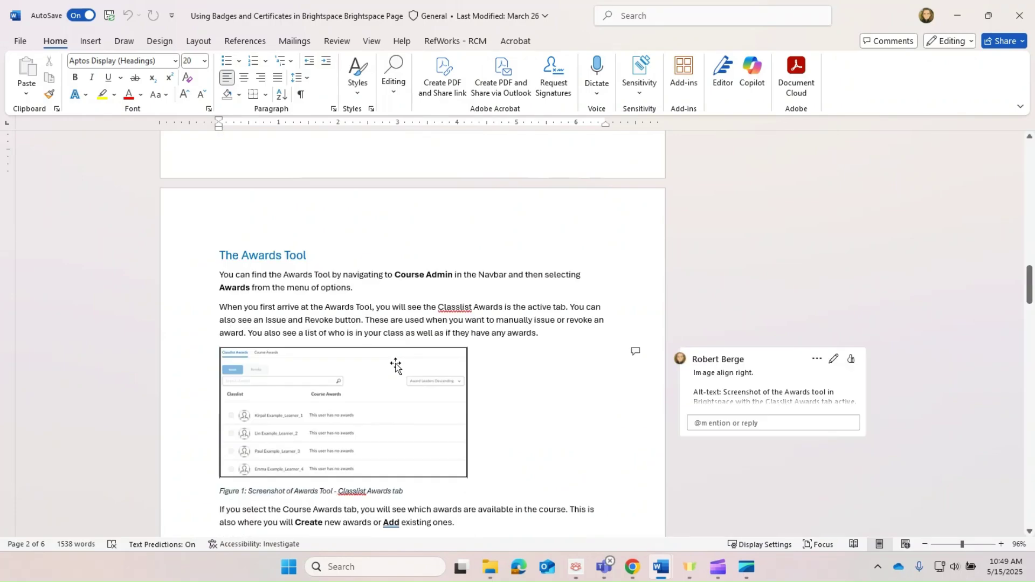
pyautogui.click(396, 367)
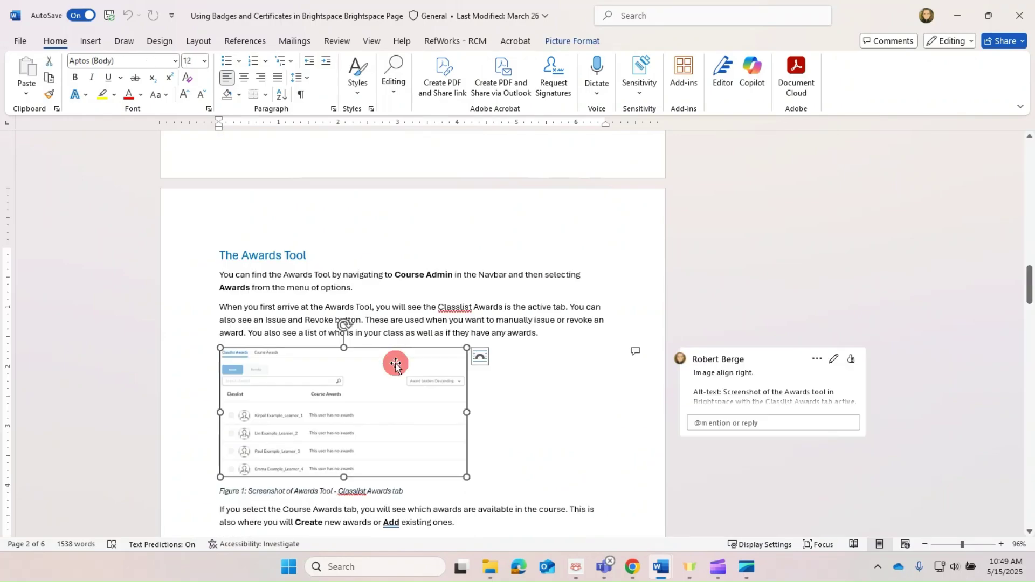
pyautogui.click(762, 381)
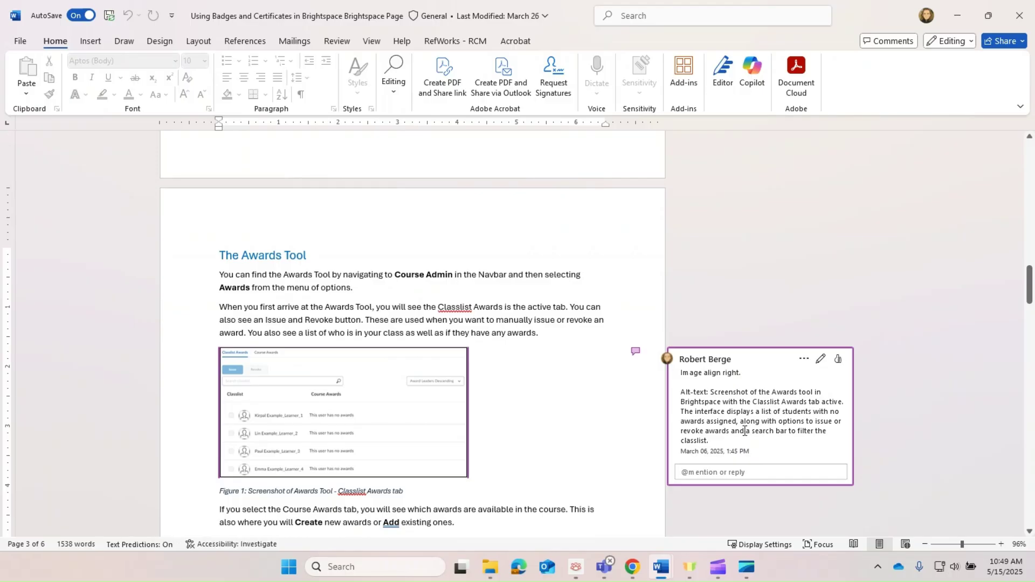
pyautogui.click(408, 492)
pyautogui.moveTo(408, 491); pyautogui.dragTo(236, 496)
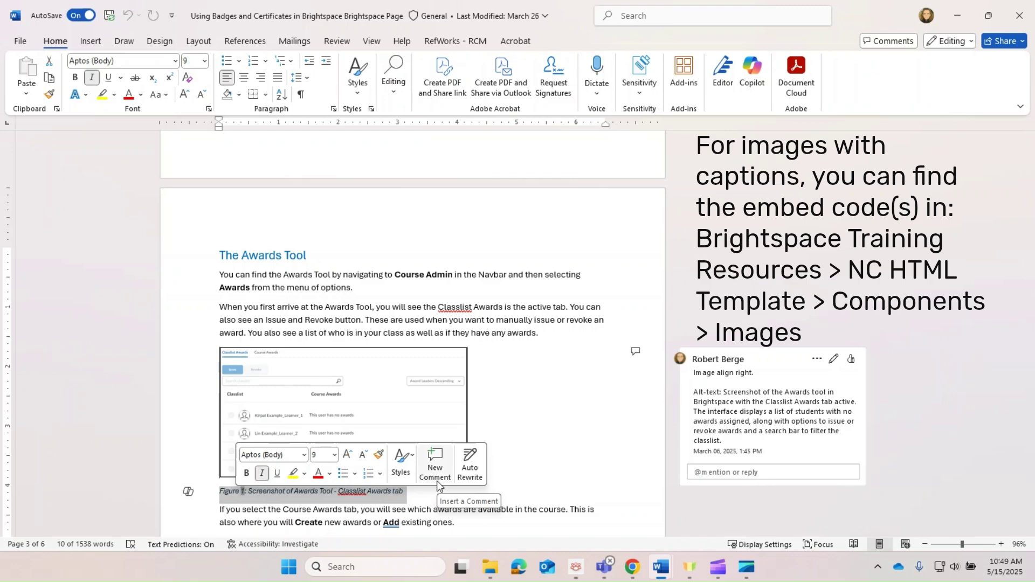
# Compare the "Creating Badges and Certificates" heading and its introduction with the preceding section on The Awards Tool.
pyautogui.scroll(-3, 436, 481)
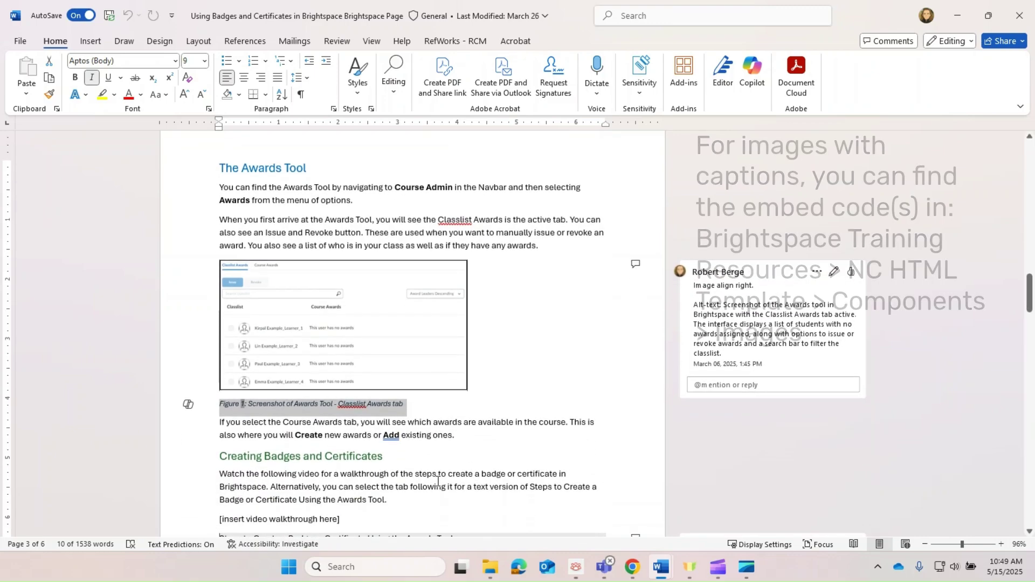
pyautogui.scroll(-1, 436, 481)
pyautogui.scroll(-3, 437, 481)
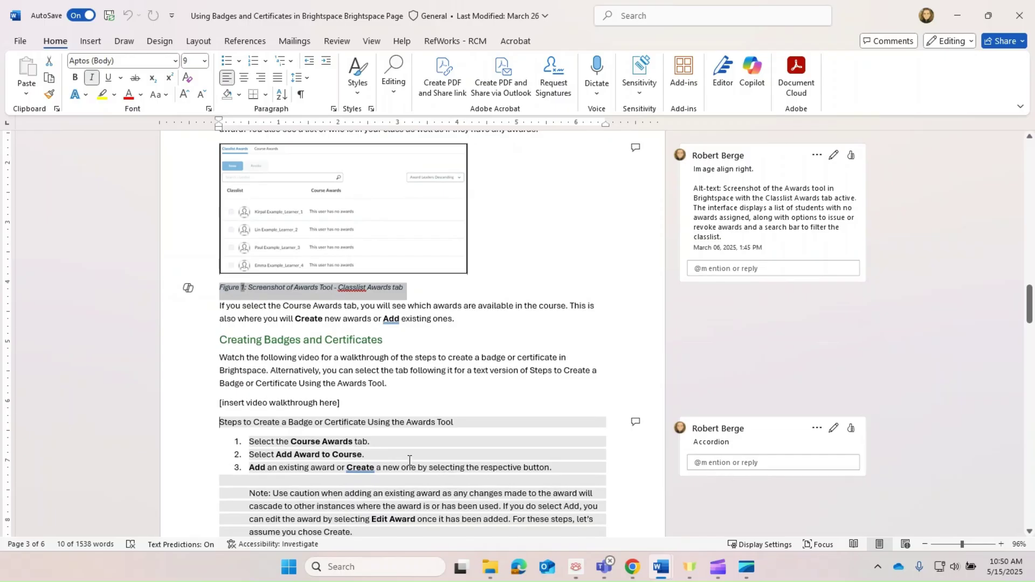
pyautogui.scroll(-1, 367, 372)
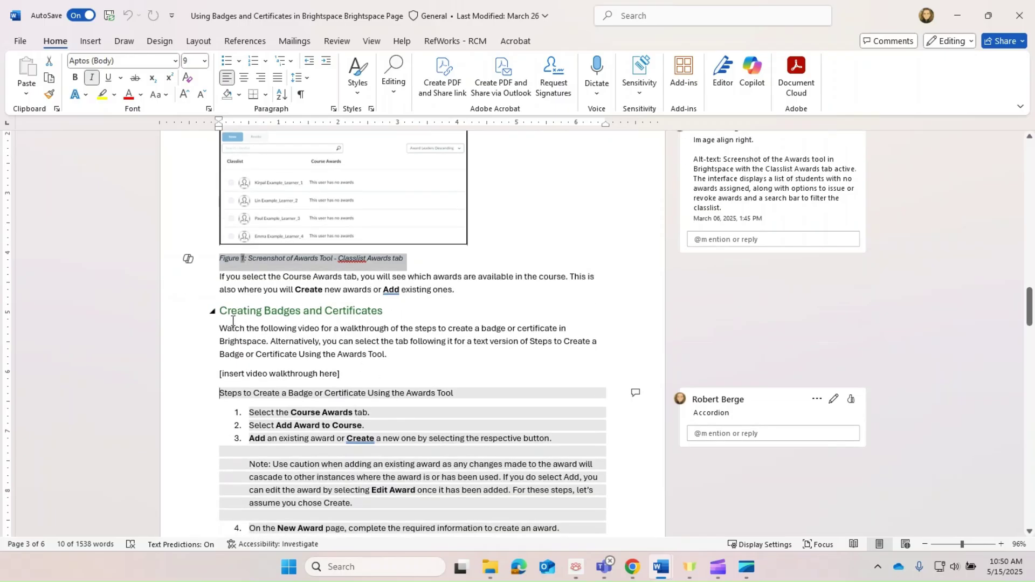
pyautogui.scroll(2, 318, 311)
pyautogui.scroll(3, 319, 313)
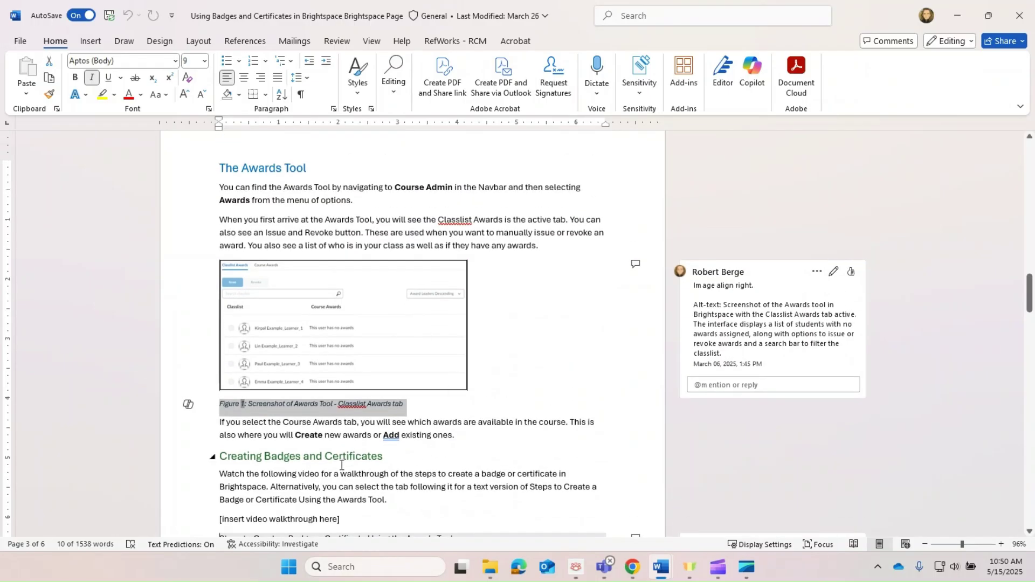
pyautogui.scroll(-1, 345, 453)
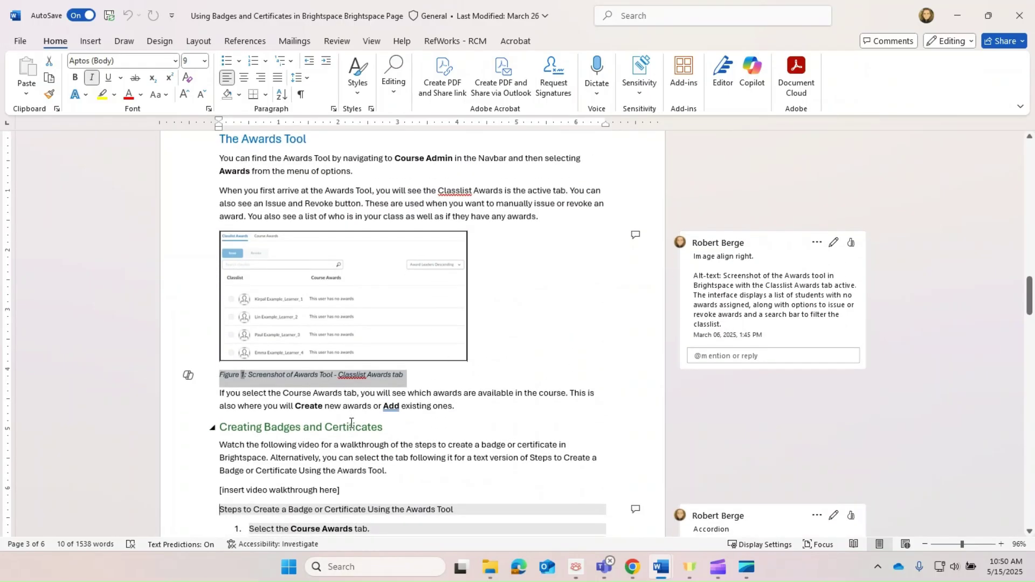
pyautogui.scroll(-2, 356, 424)
pyautogui.scroll(-1, 357, 420)
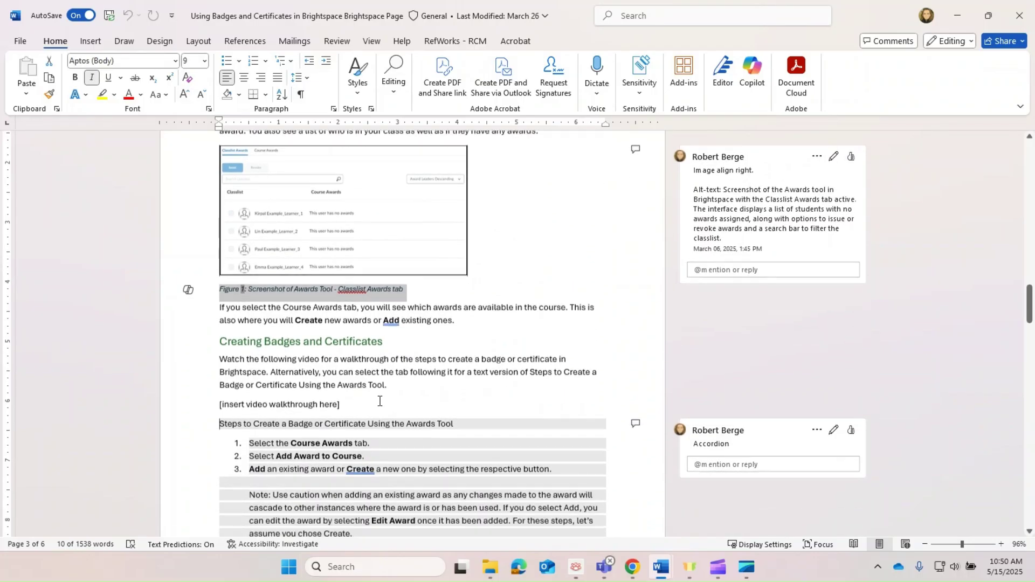
pyautogui.scroll(-1, 380, 397)
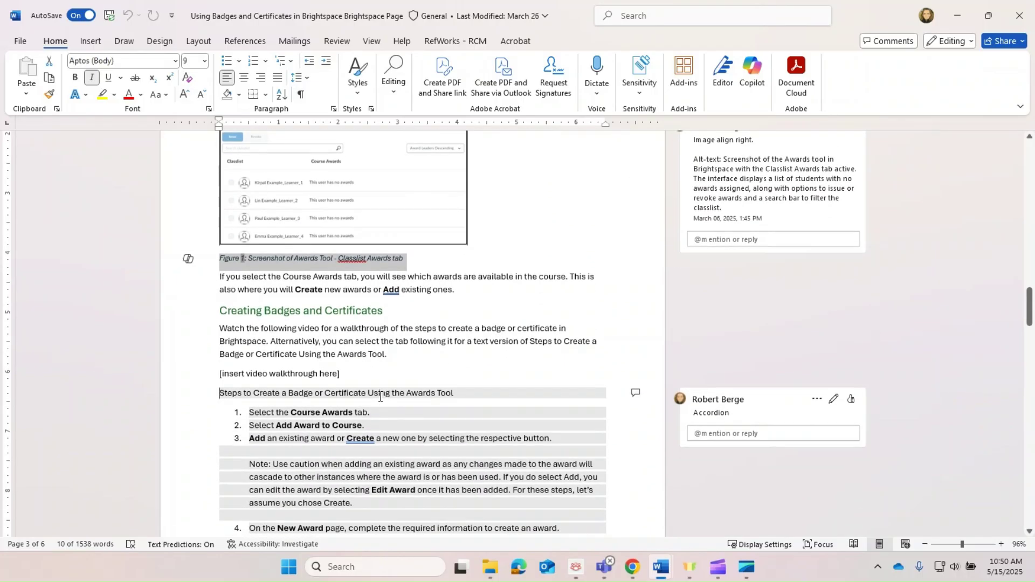
# Highlight the "[insert video walkthrough here]" placeholder line to review it, and clear the selection.
pyautogui.moveTo(380, 392)
pyautogui.click(347, 373)
pyautogui.moveTo(321, 373); pyautogui.dragTo(219, 374)
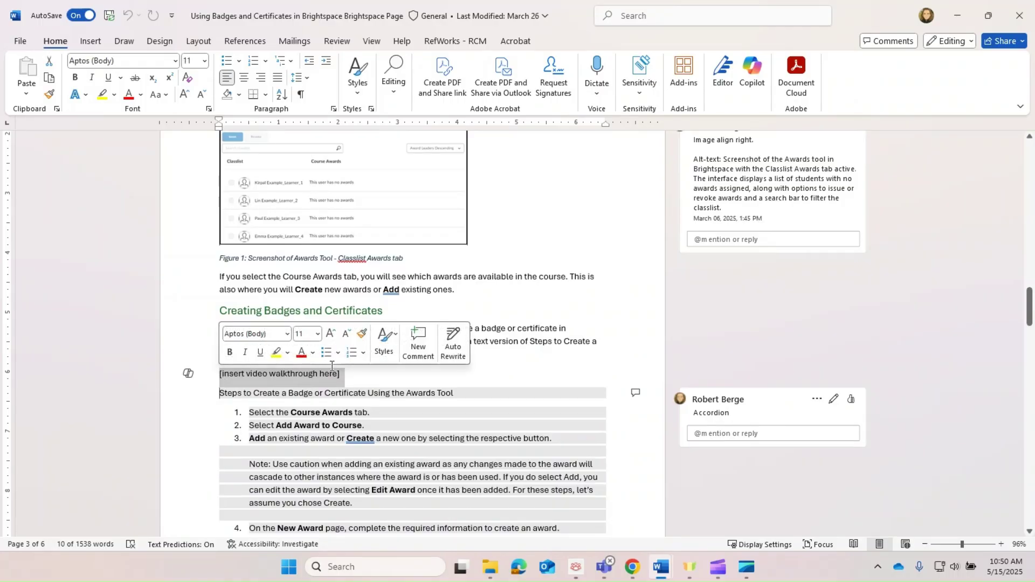
pyautogui.click(386, 373)
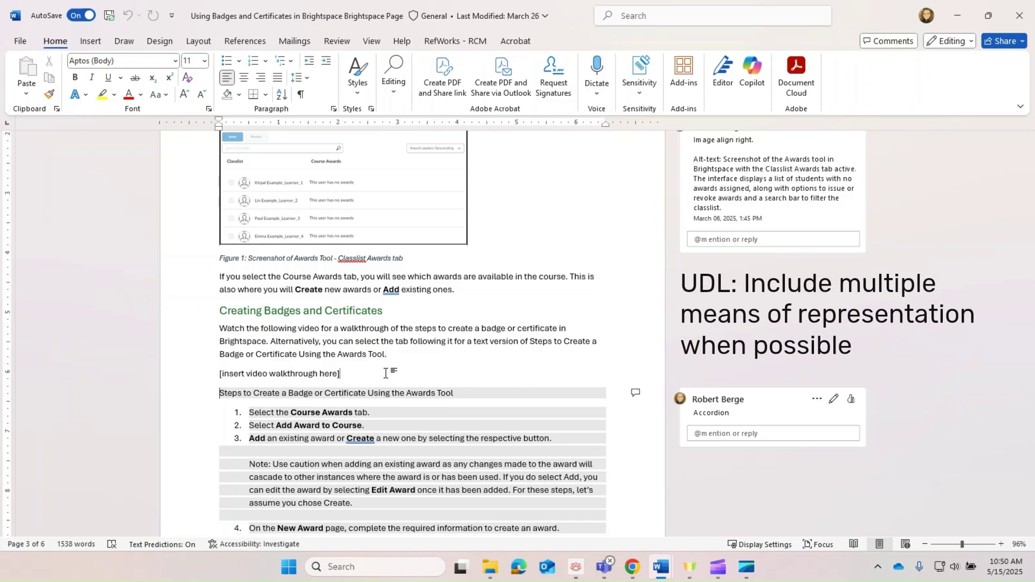
# Read through the badge creation steps to the Required Information block and highlight the word "Callout" in its comment.
pyautogui.scroll(-2, 383, 372)
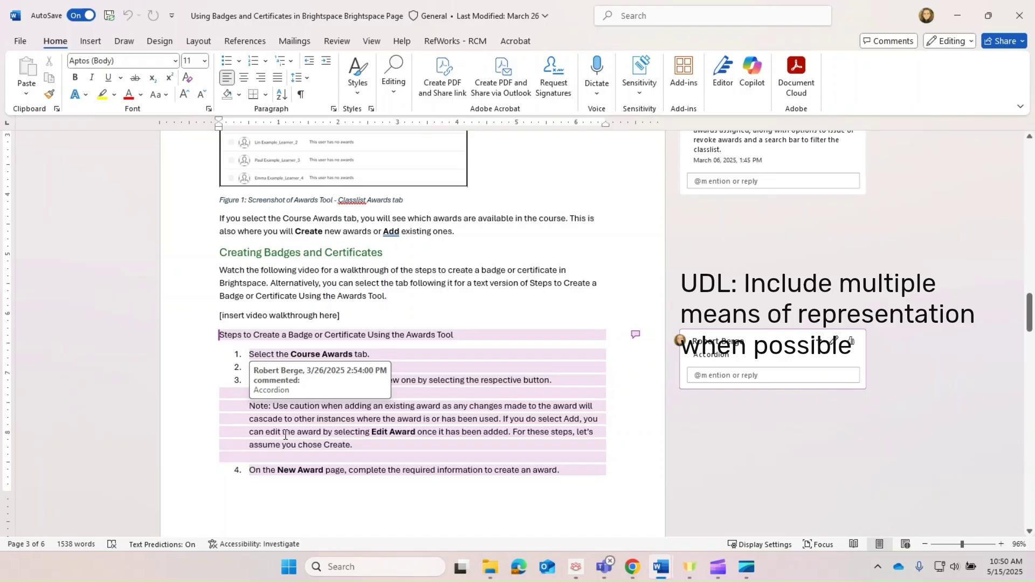
pyautogui.scroll(-3, 285, 434)
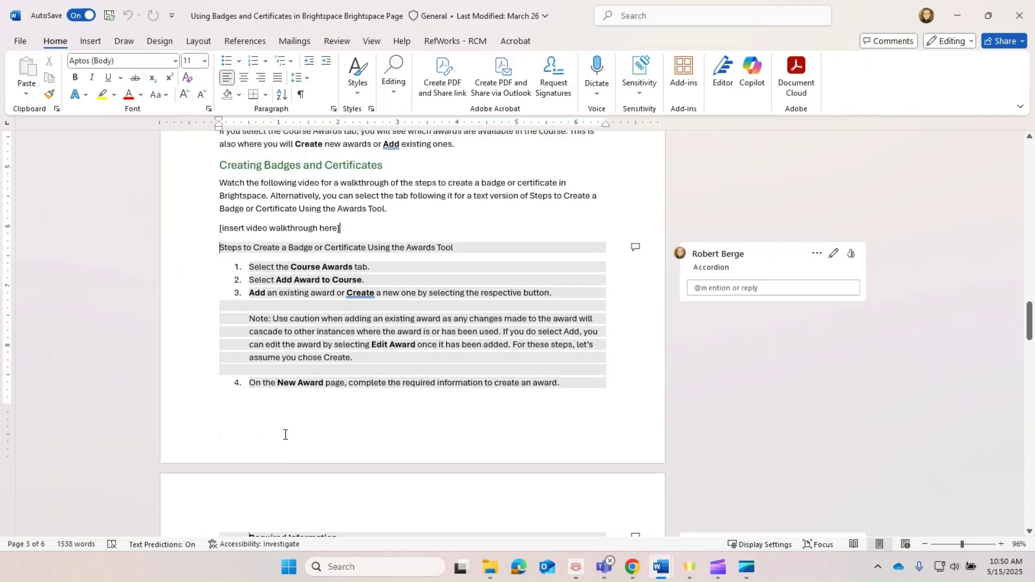
pyautogui.scroll(-3, 285, 434)
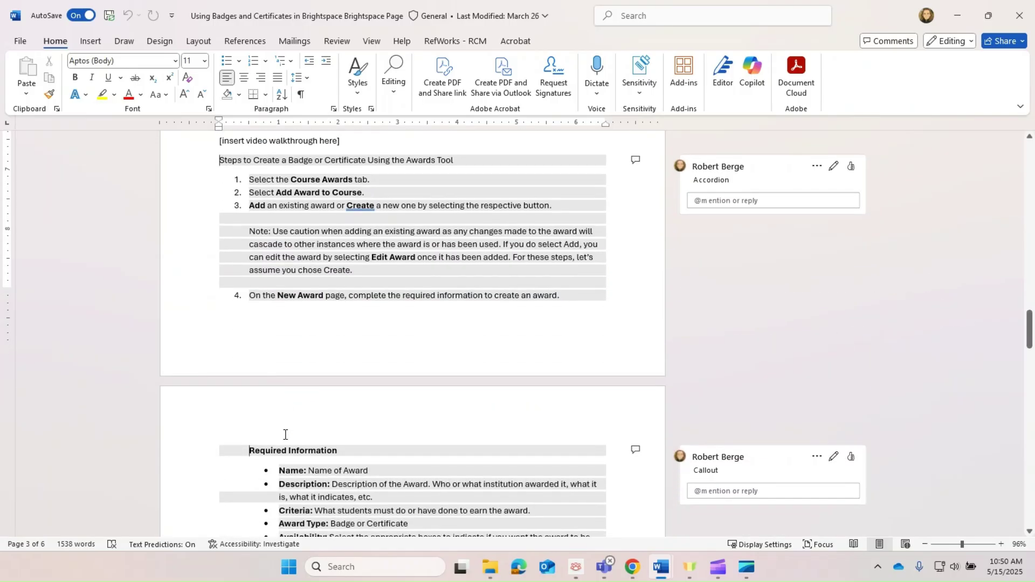
pyautogui.scroll(-1, 285, 434)
pyautogui.scroll(-1, 285, 435)
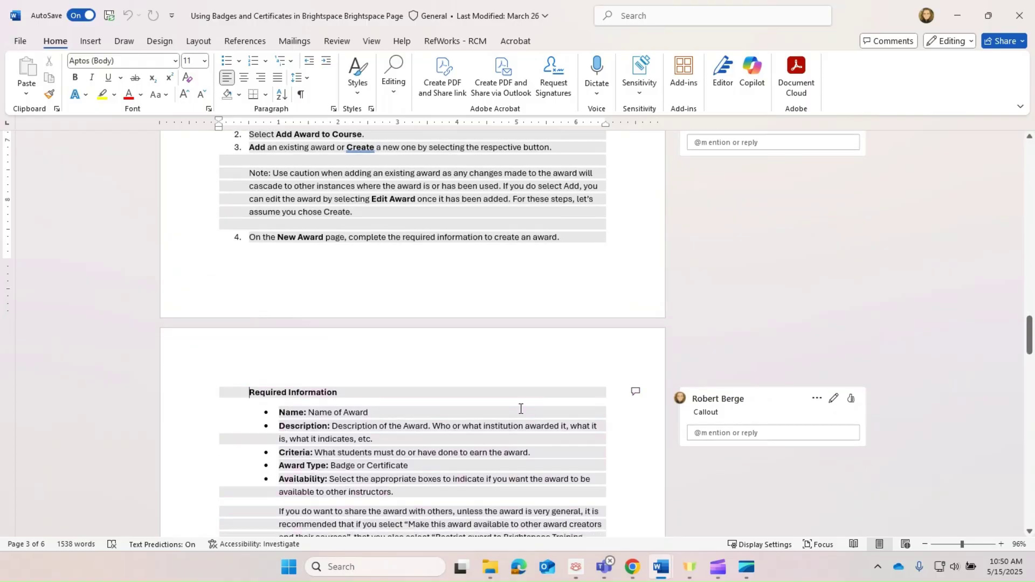
pyautogui.click(723, 417)
pyautogui.moveTo(706, 415); pyautogui.dragTo(679, 413)
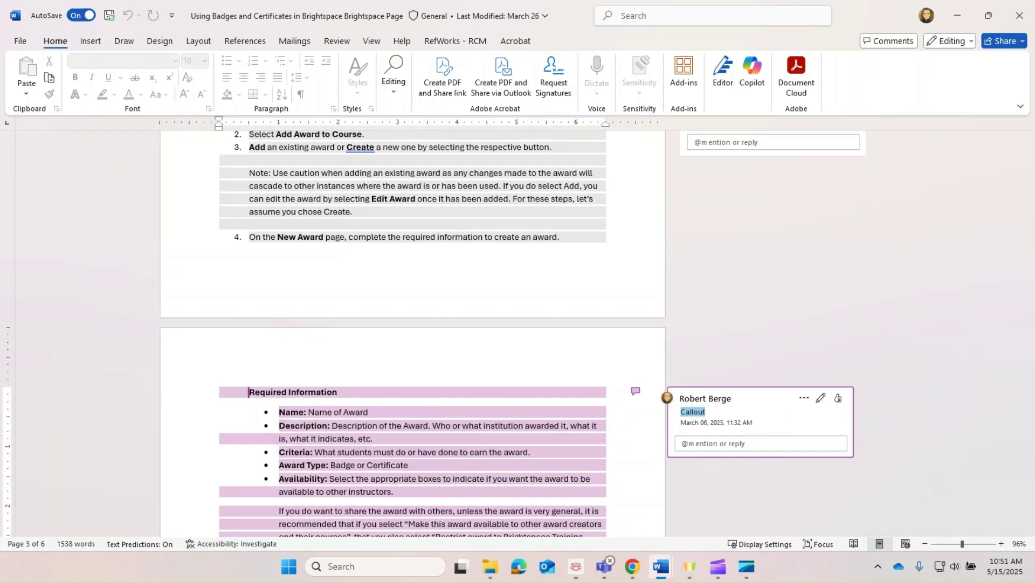
# Return to the Steps to Create a Badge or Certificate block and highlight the word "Accordion" in its comment.
pyautogui.scroll(4, 488, 456)
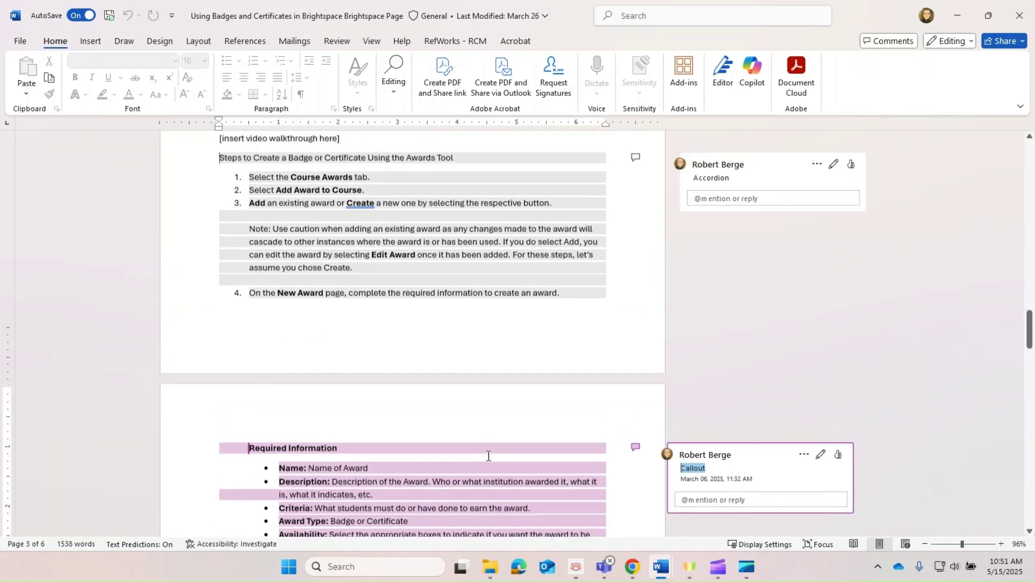
pyautogui.scroll(-4, 354, 316)
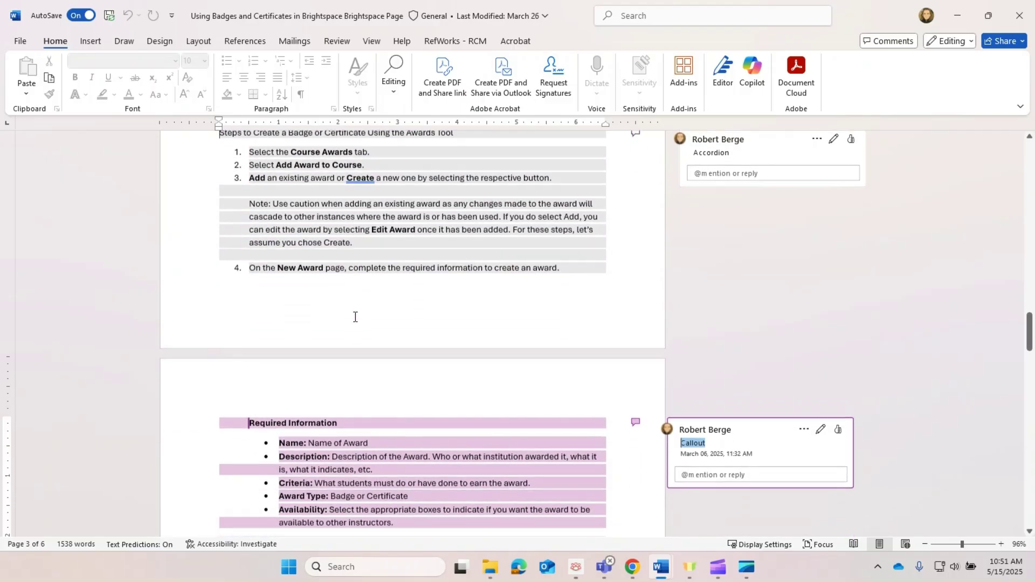
pyautogui.scroll(-2, 354, 317)
pyautogui.scroll(6, 354, 317)
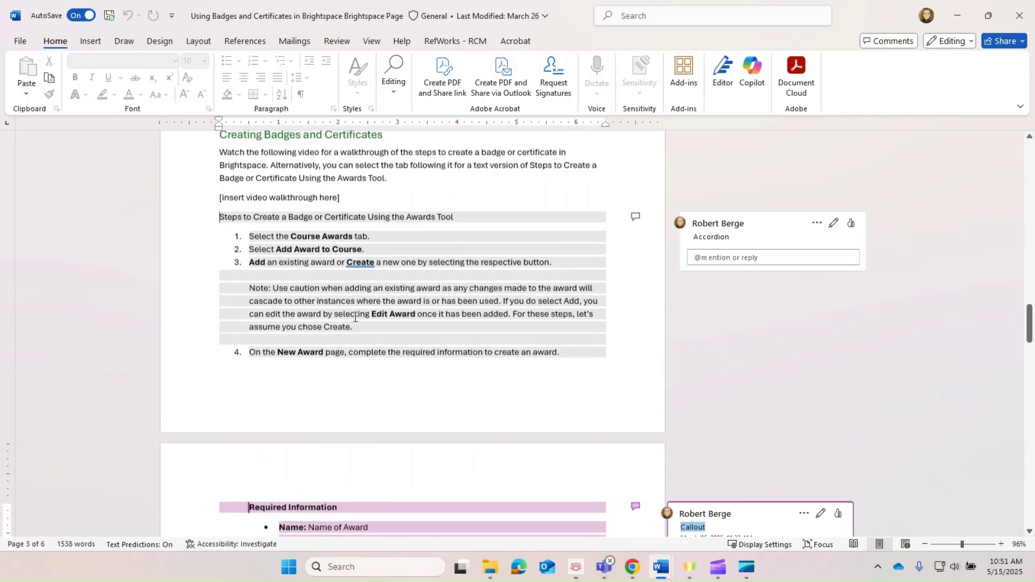
pyautogui.click(744, 236)
pyautogui.moveTo(716, 238); pyautogui.dragTo(675, 238)
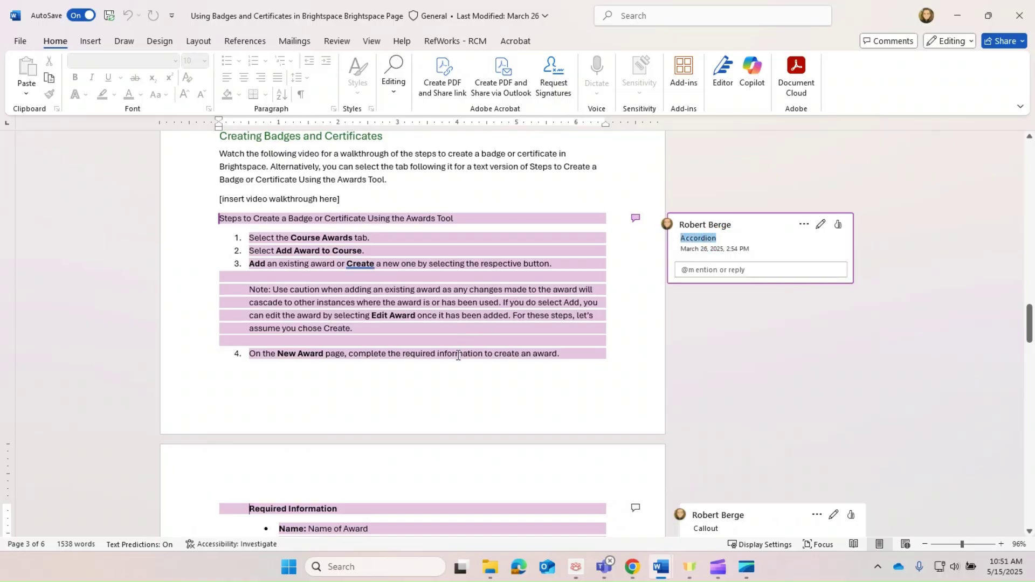
# Highlight the instructional paragraph under "Creating Badges and Certificates" that introduces the video and text steps, and clear the selection.
pyautogui.scroll(1, 442, 371)
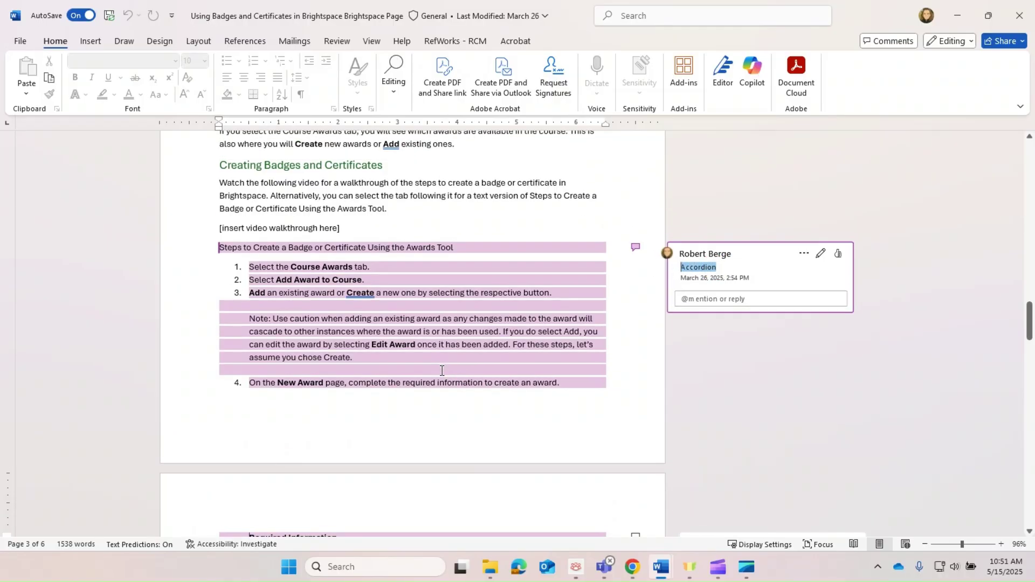
pyautogui.scroll(1, 442, 371)
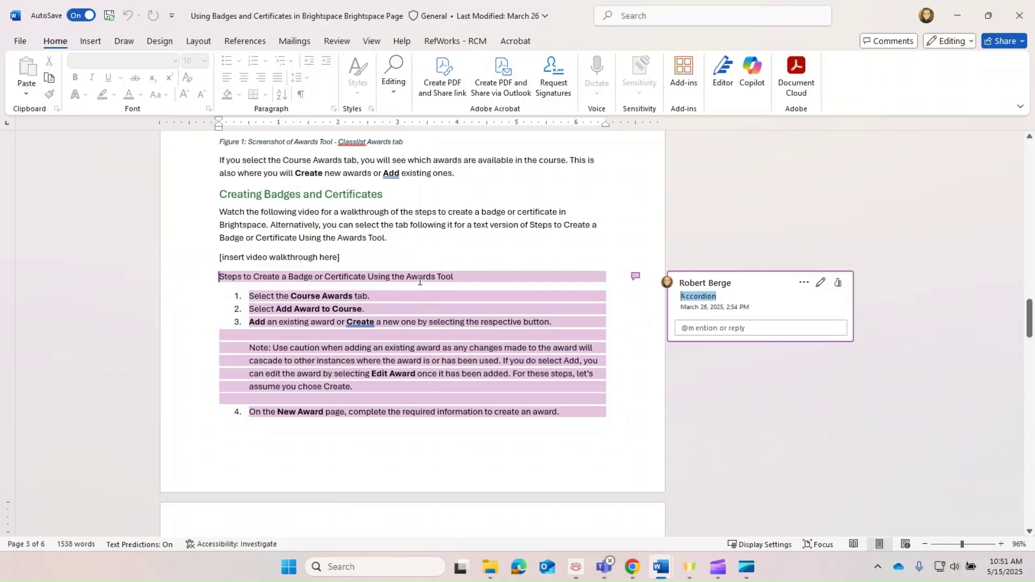
pyautogui.click(393, 239)
pyautogui.moveTo(393, 239); pyautogui.dragTo(219, 223)
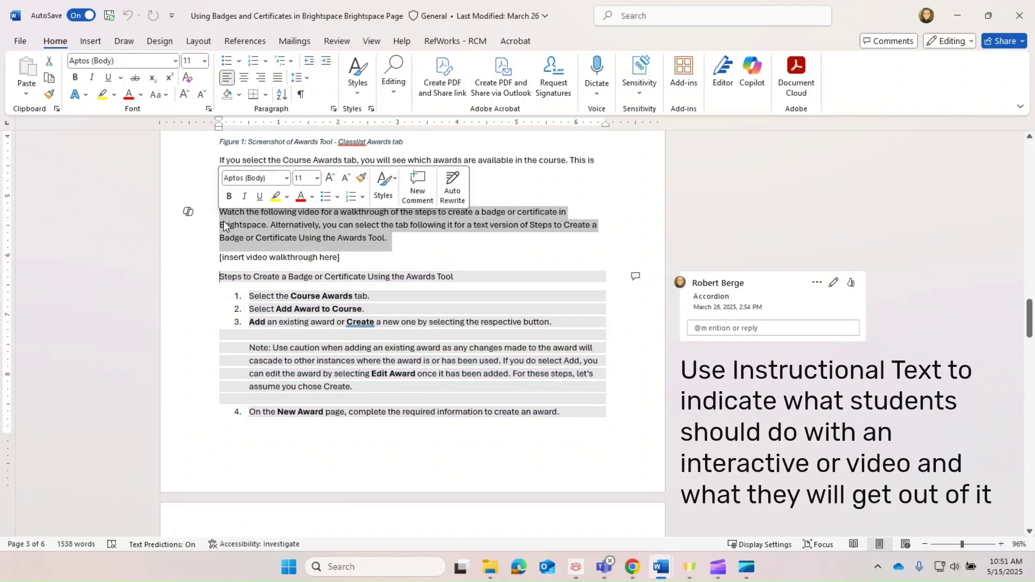
pyautogui.click(456, 215)
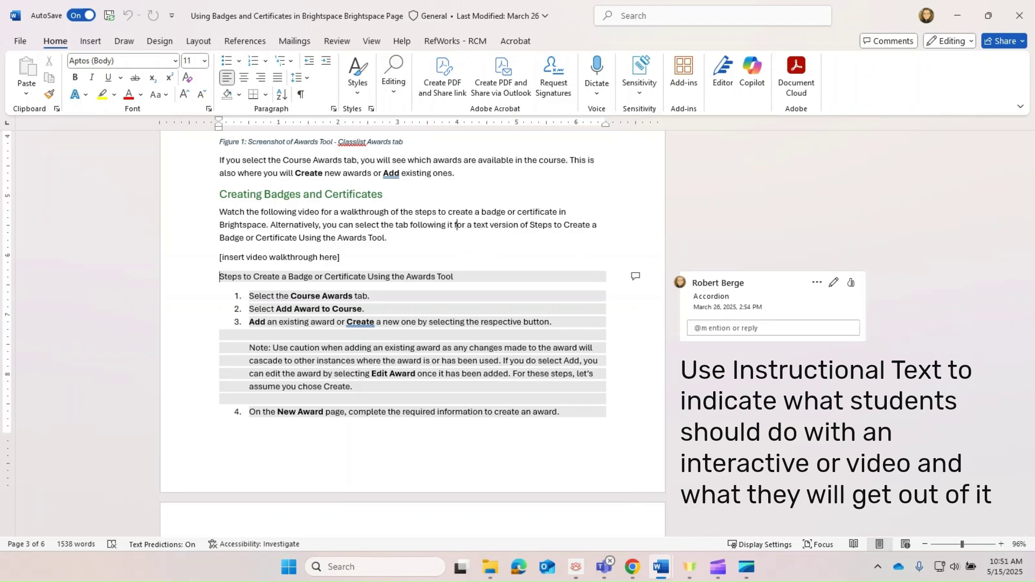
# Read from the Accordion steps block through the Required Information list to the "Issuing and Revoking Awards" section and its Horizontal Tabs comment.
pyautogui.moveTo(355, 326)
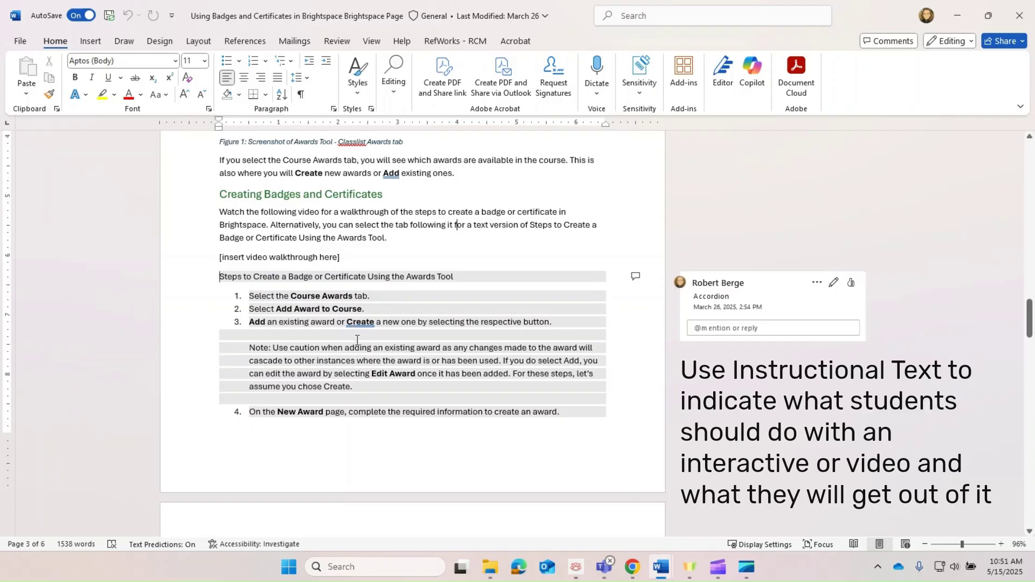
pyautogui.moveTo(373, 373)
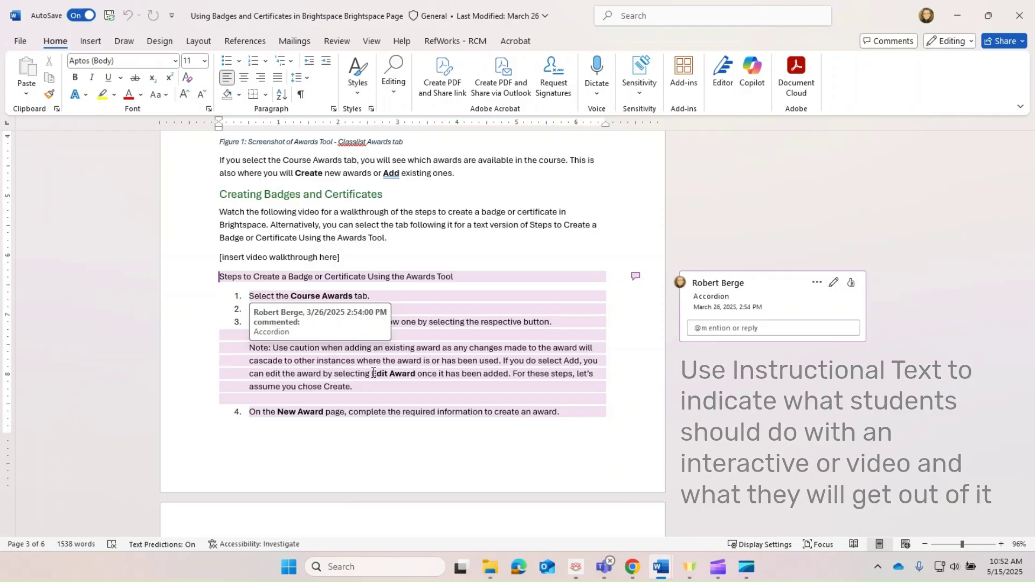
pyautogui.scroll(-5, 373, 374)
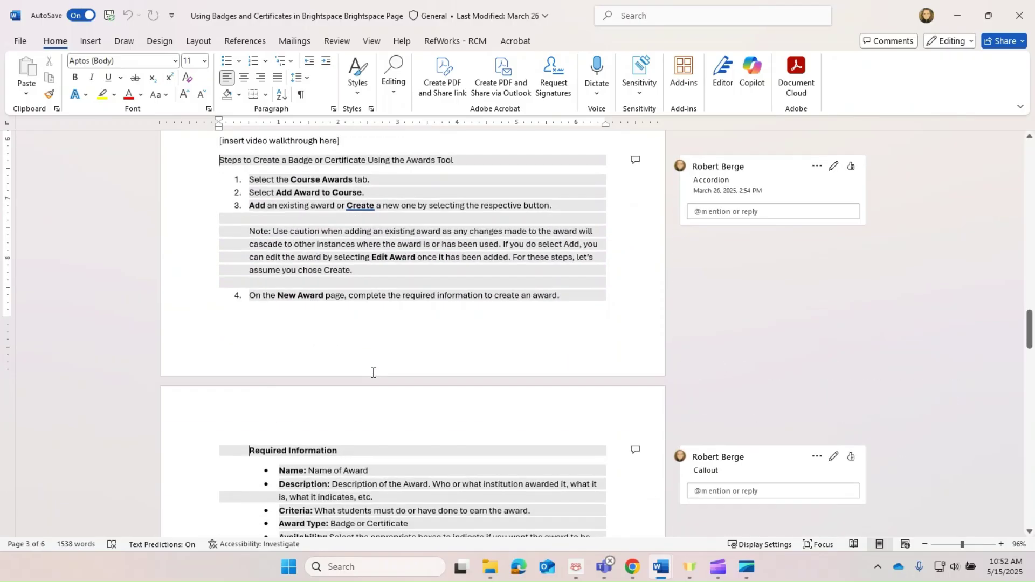
pyautogui.scroll(-7, 373, 373)
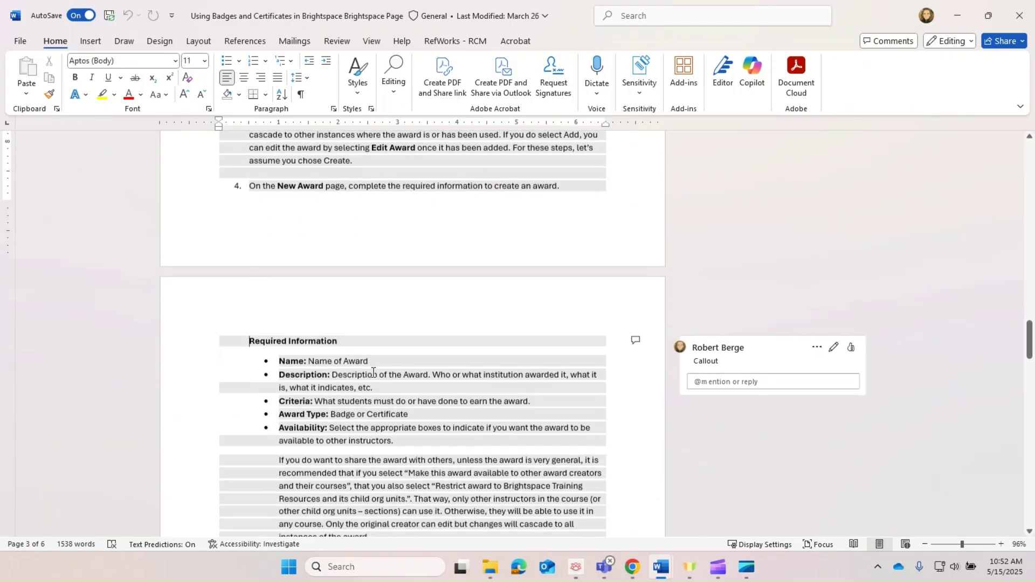
pyautogui.scroll(-6, 373, 373)
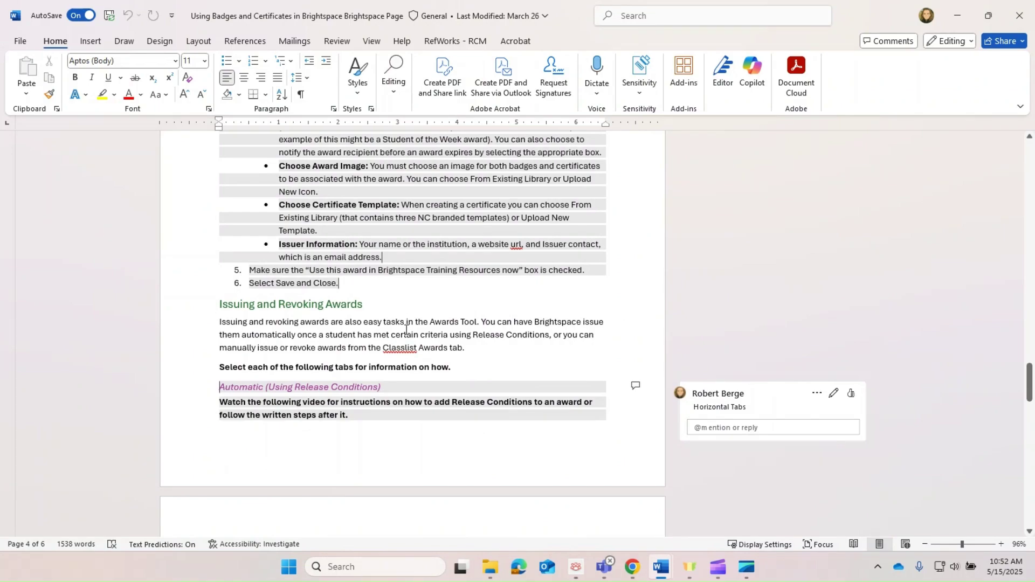
pyautogui.scroll(-1, 399, 340)
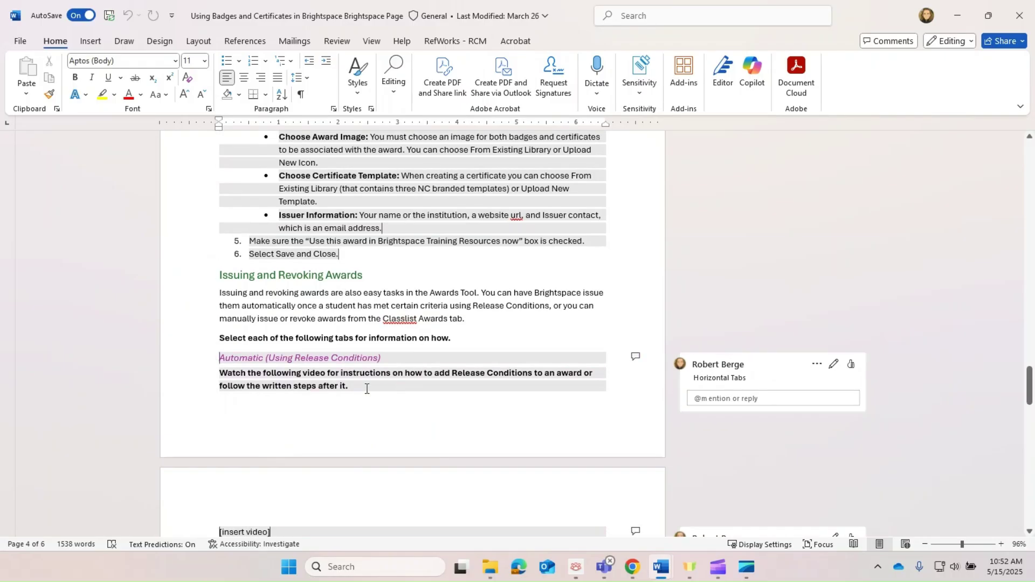
pyautogui.scroll(-1, 367, 389)
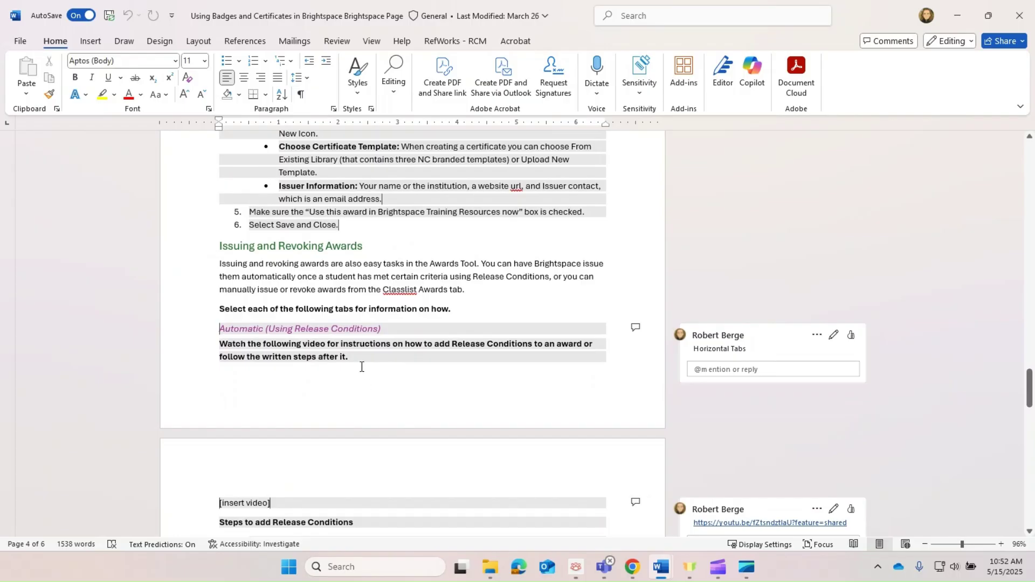
# Examine how the Automatic and Manual subsections under "Issuing and Revoking Awards" are laid out as horizontal tabs.
pyautogui.scroll(-6, 361, 362)
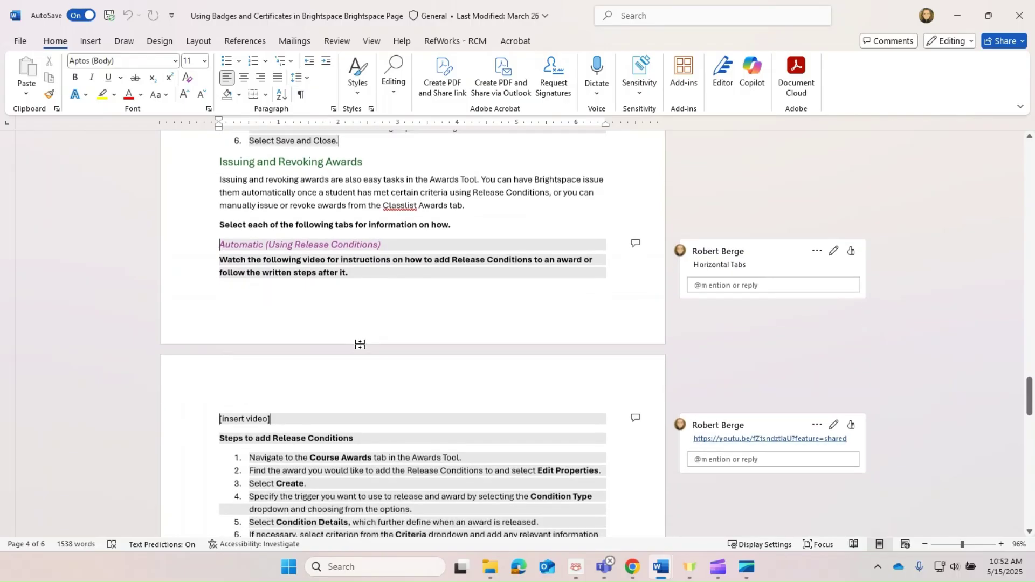
pyautogui.scroll(-1, 361, 345)
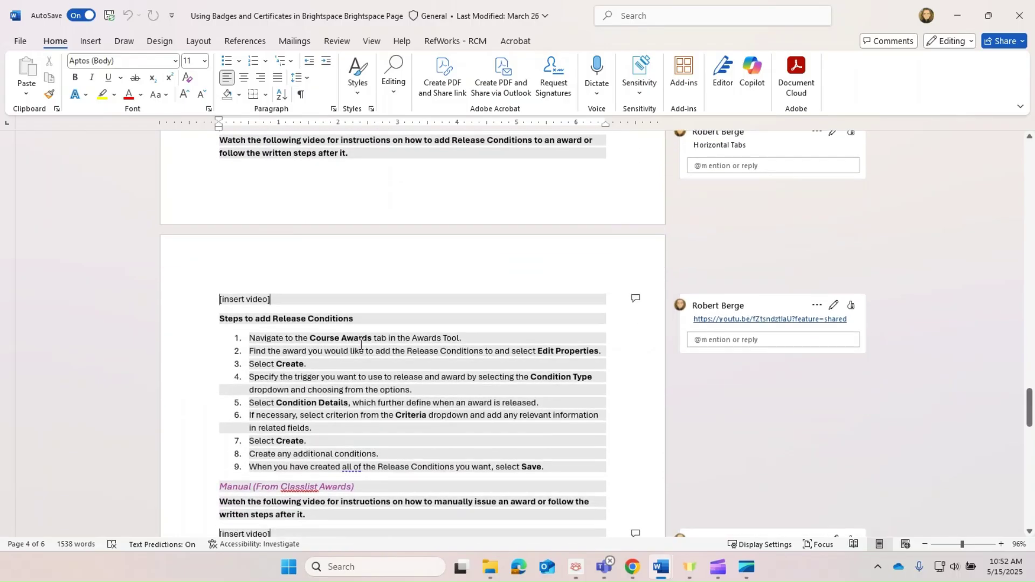
pyautogui.scroll(3, 361, 345)
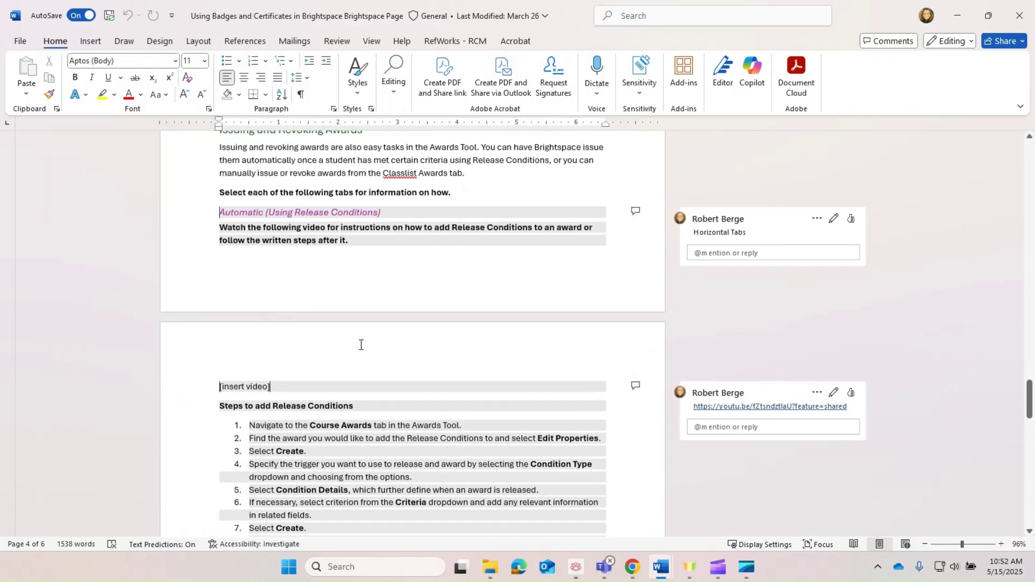
pyautogui.scroll(-2, 361, 345)
pyautogui.scroll(-2, 361, 344)
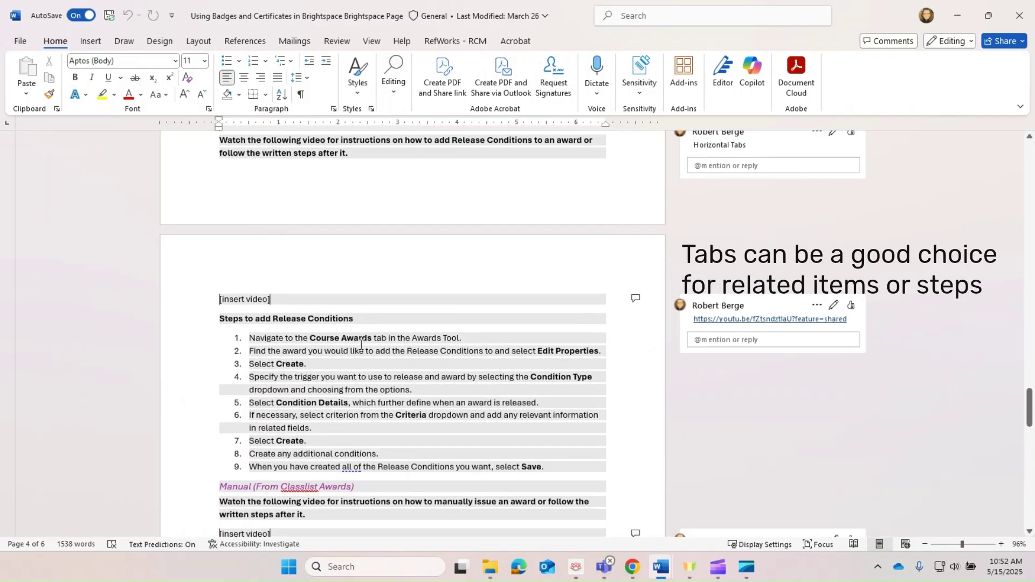
pyautogui.scroll(-6, 361, 344)
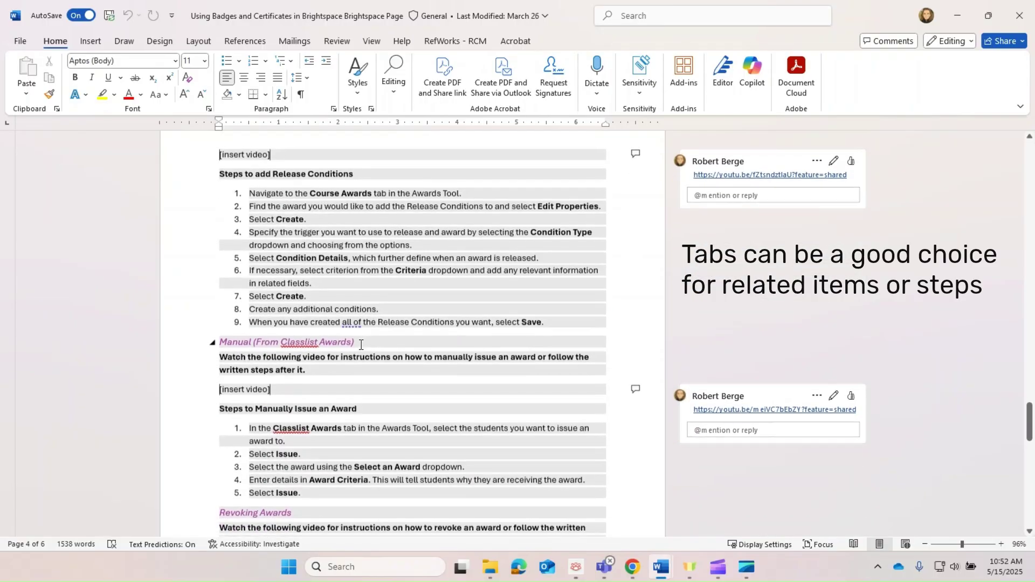
pyautogui.scroll(6, 360, 344)
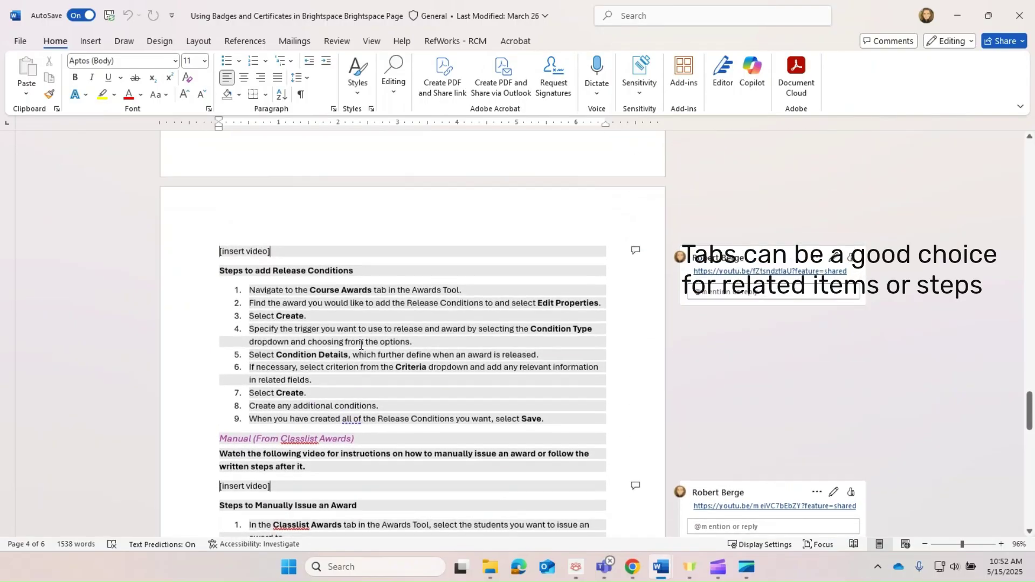
pyautogui.scroll(1, 361, 344)
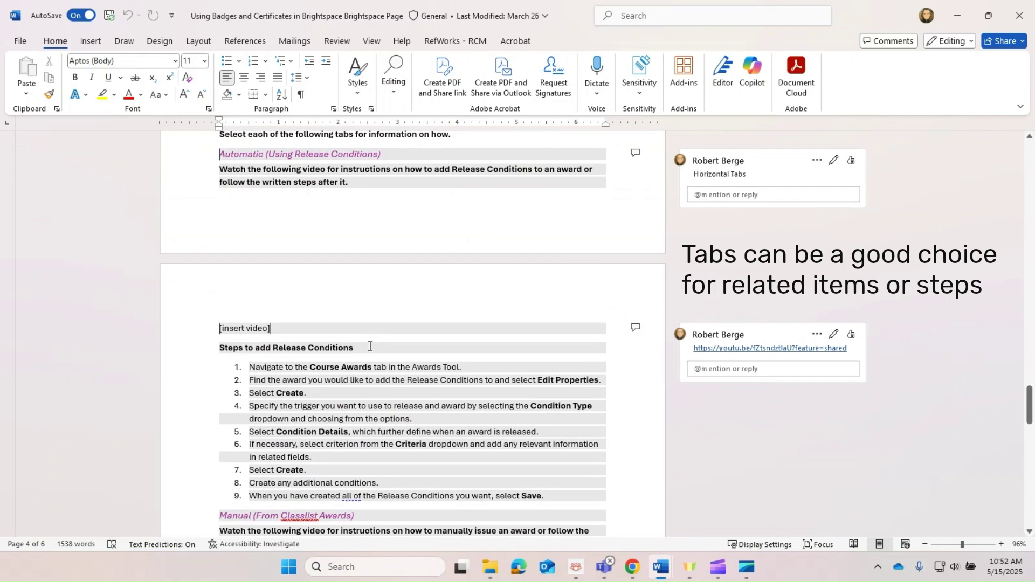
pyautogui.scroll(1, 369, 346)
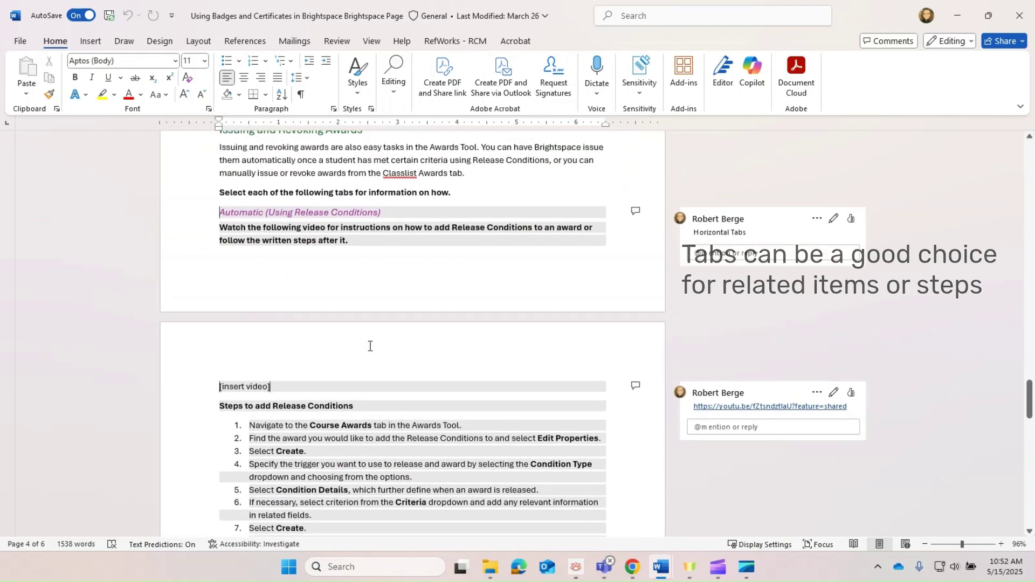
# Check the video link comment on the Automatic tab's "[insert video]" placeholder and read the Steps to add Release Conditions.
pyautogui.scroll(-1, 370, 345)
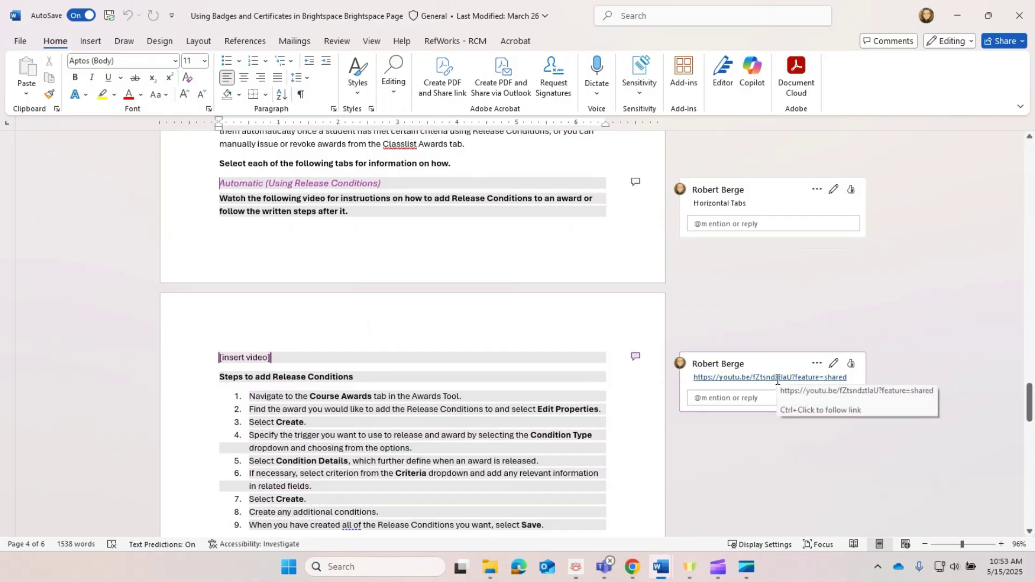
pyautogui.scroll(-1, 338, 407)
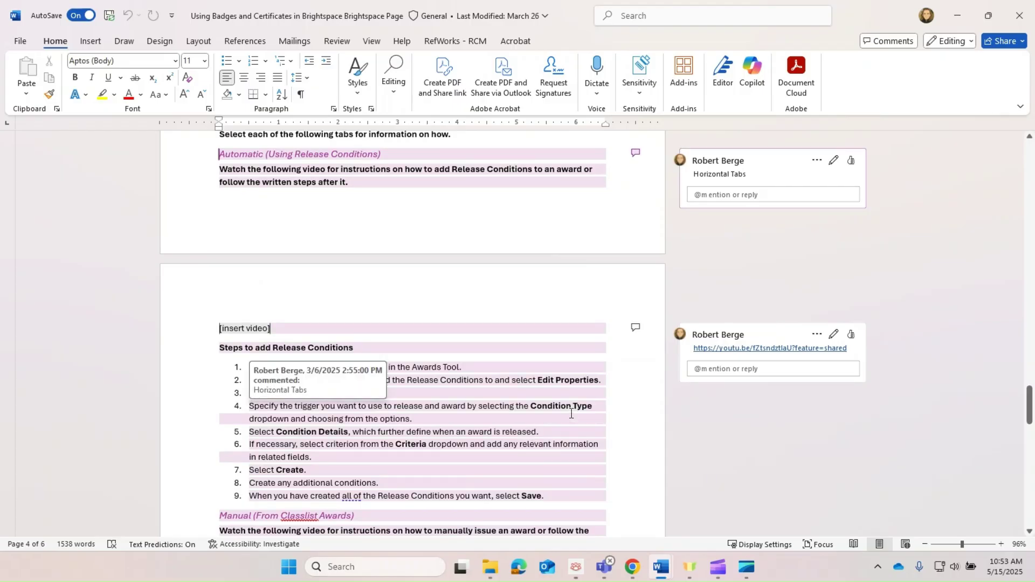
pyautogui.scroll(-1, 571, 413)
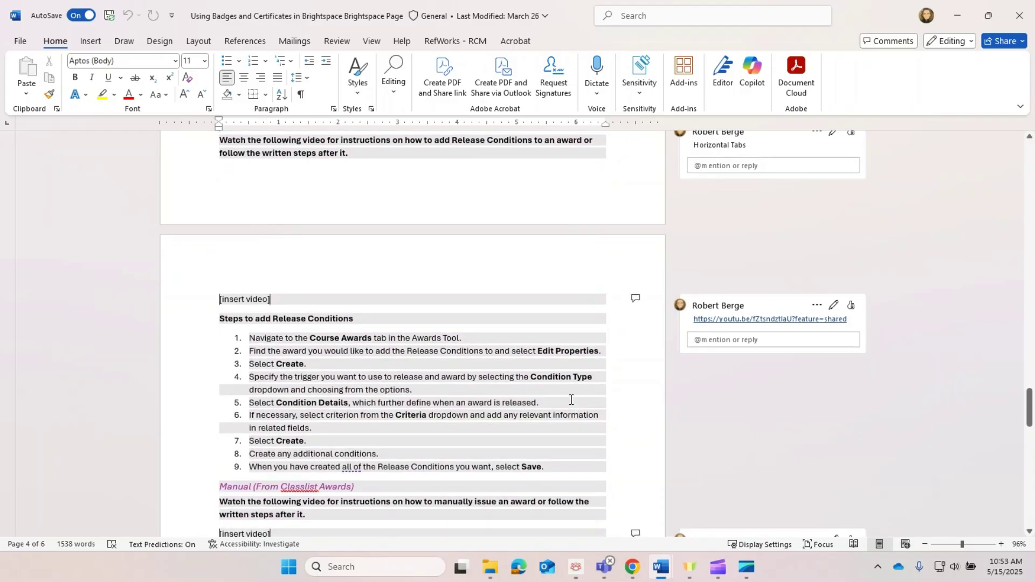
pyautogui.scroll(-1, 571, 398)
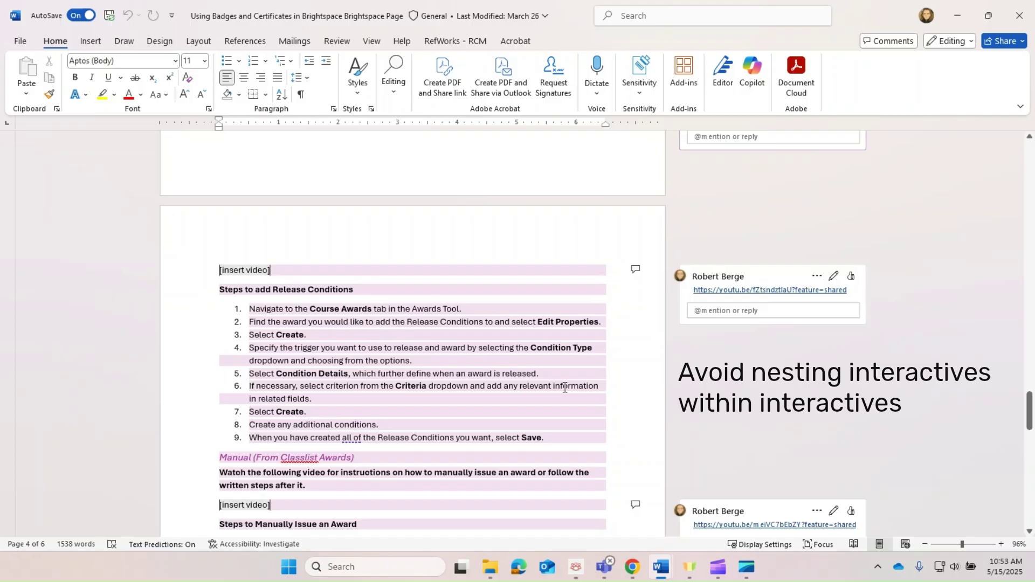
# Review the heading structure from the "Issuing and Revoking Awards" section and its tabs through to "Additional Resources".
pyautogui.scroll(-10, 550, 390)
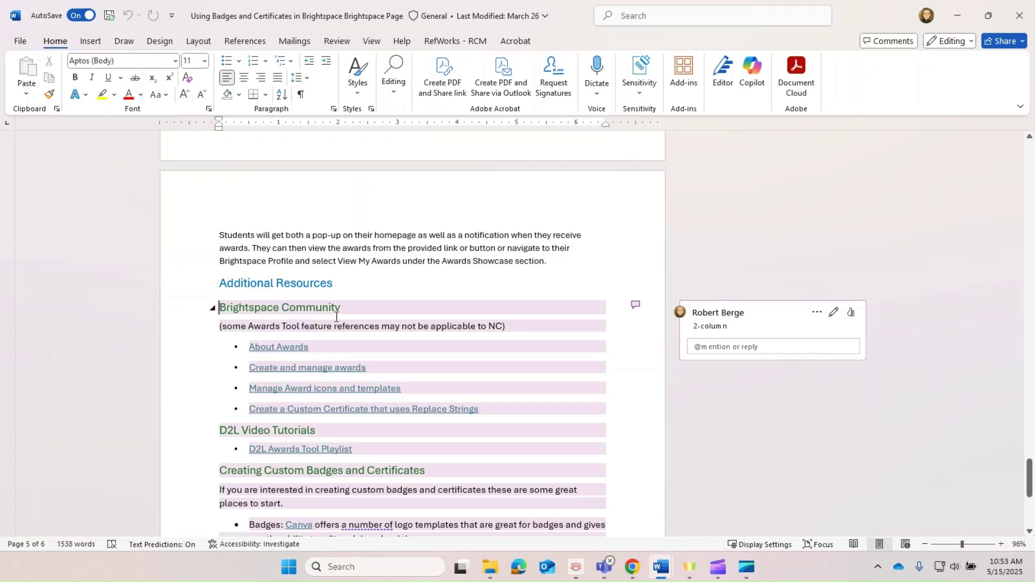
pyautogui.scroll(2, 400, 299)
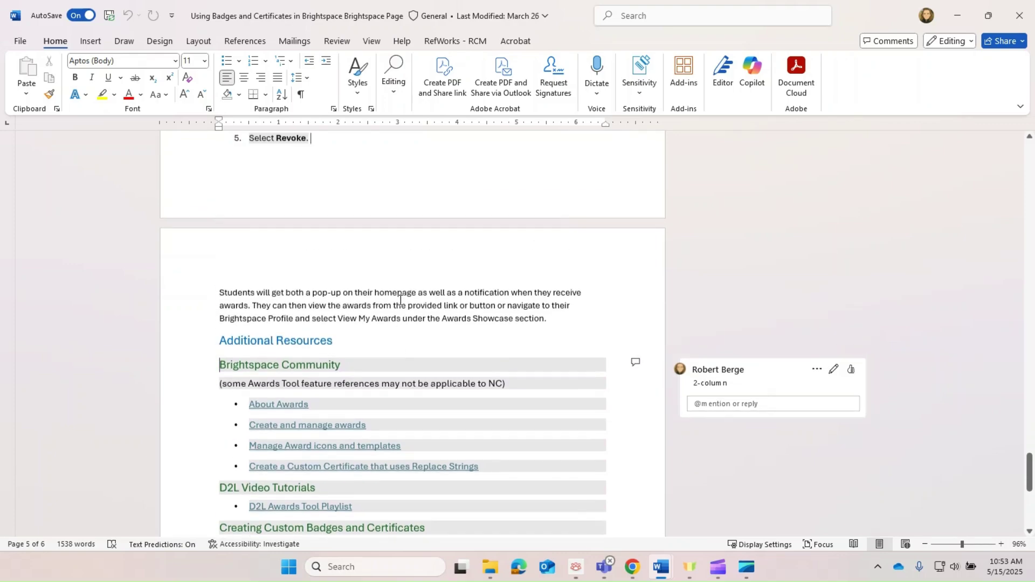
pyautogui.scroll(9, 400, 301)
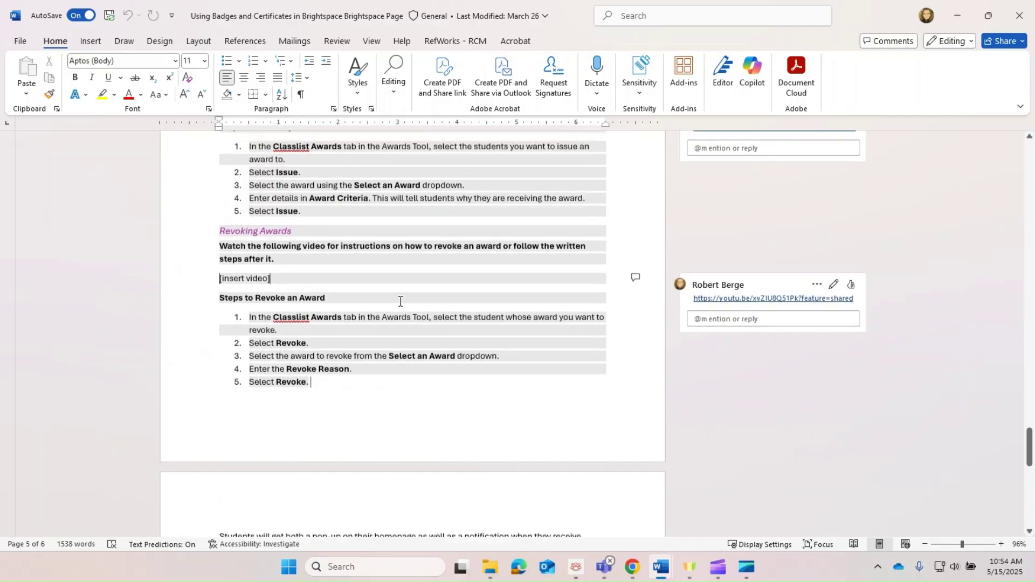
pyautogui.scroll(20, 400, 302)
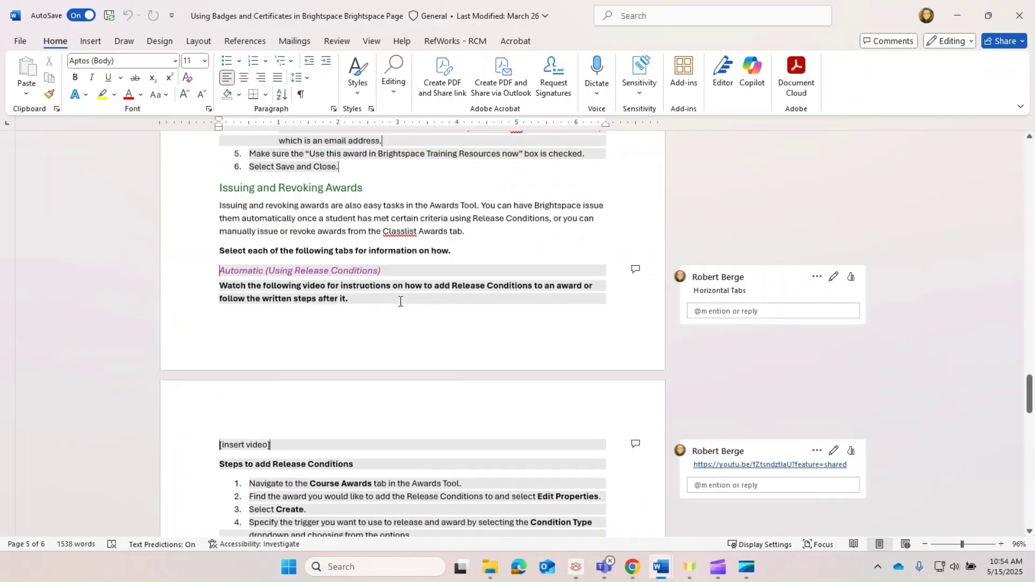
pyautogui.scroll(3, 268, 313)
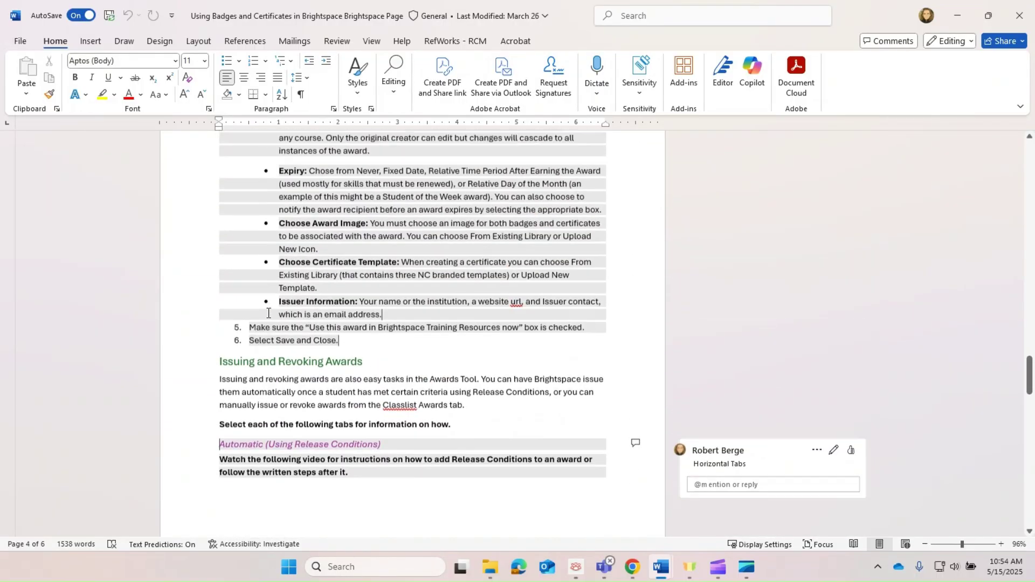
pyautogui.scroll(-20, 268, 313)
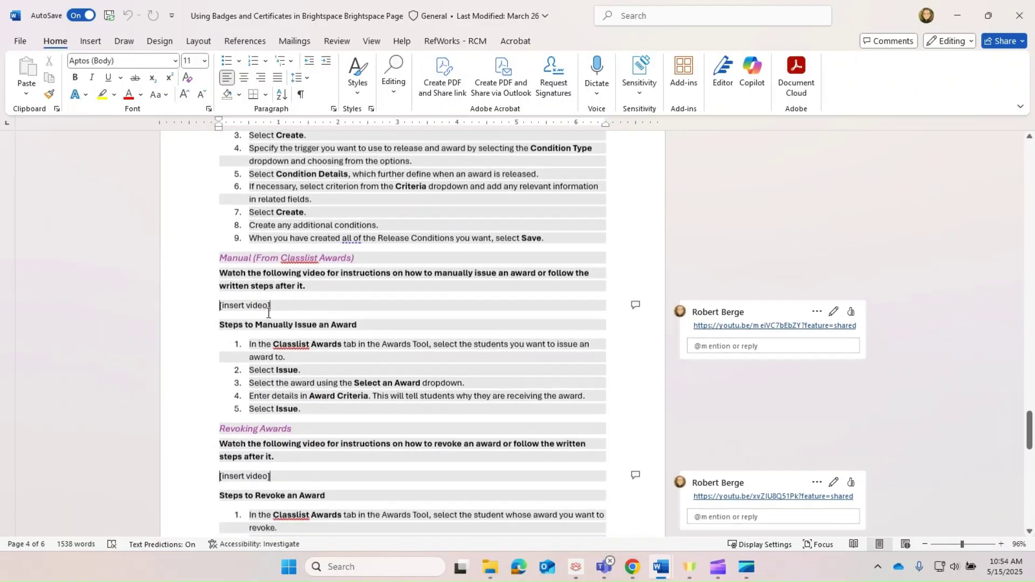
pyautogui.scroll(-8, 268, 313)
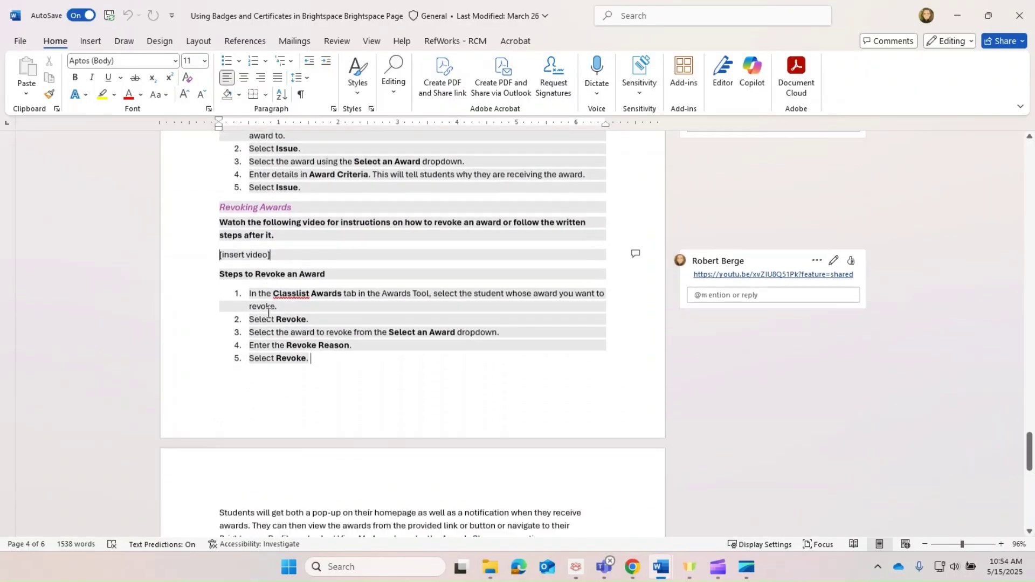
pyautogui.scroll(-3, 268, 314)
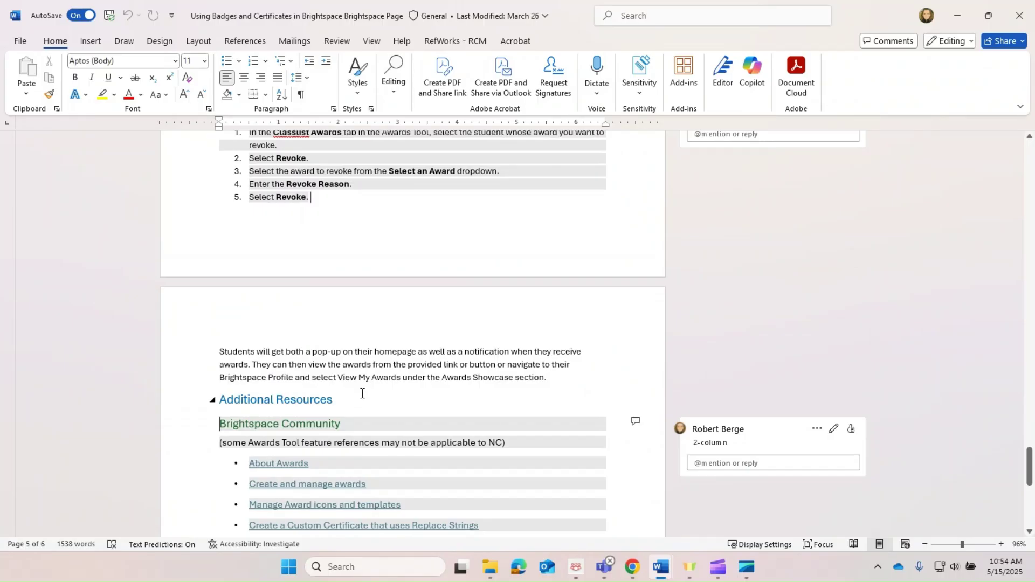
# Place the cursor at the end of the "Additional Resources" heading and compare it with the Revoking Awards section above.
pyautogui.click(351, 399)
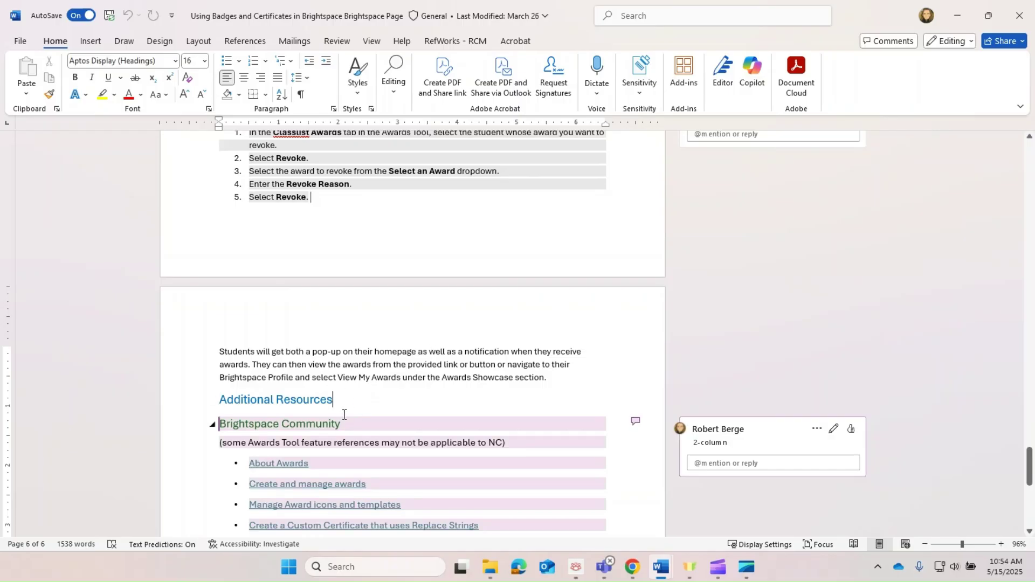
pyautogui.scroll(5, 350, 377)
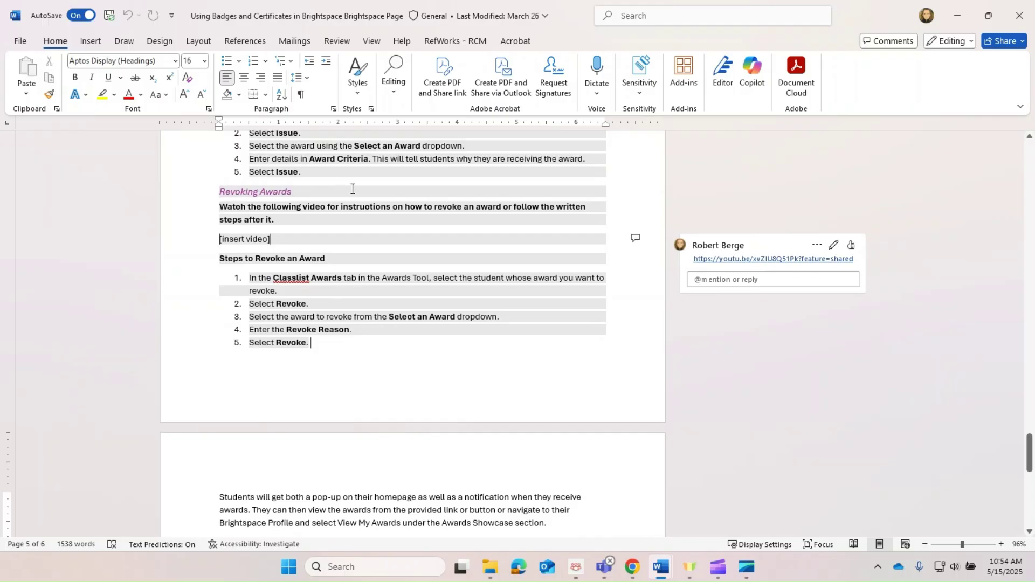
pyautogui.scroll(-2, 324, 380)
pyautogui.scroll(-3, 321, 373)
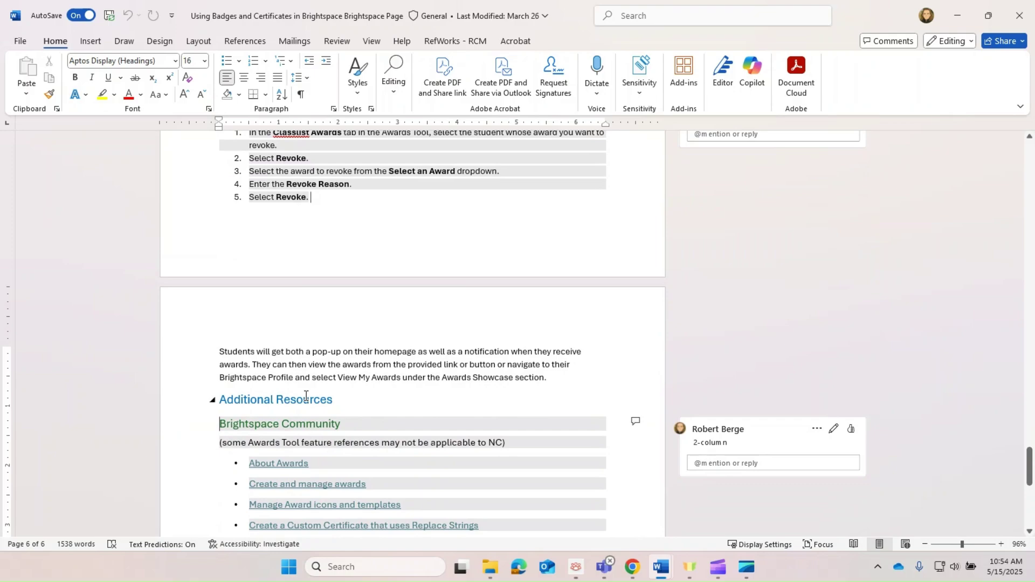
# Examine the 2-column comment and the resource links under "Additional Resources" through to the end of the document.
pyautogui.scroll(-1, 306, 396)
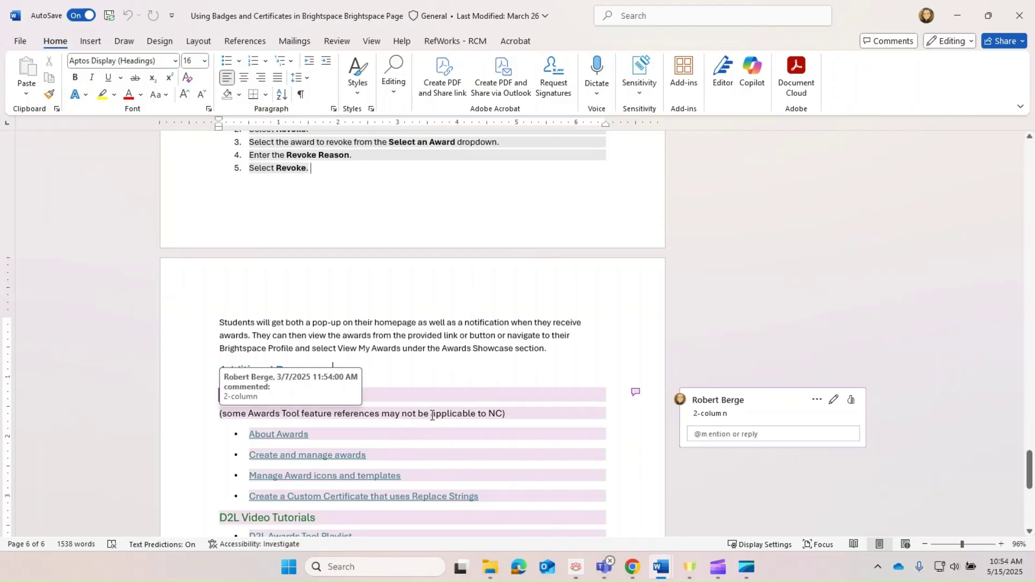
pyautogui.scroll(-3, 433, 416)
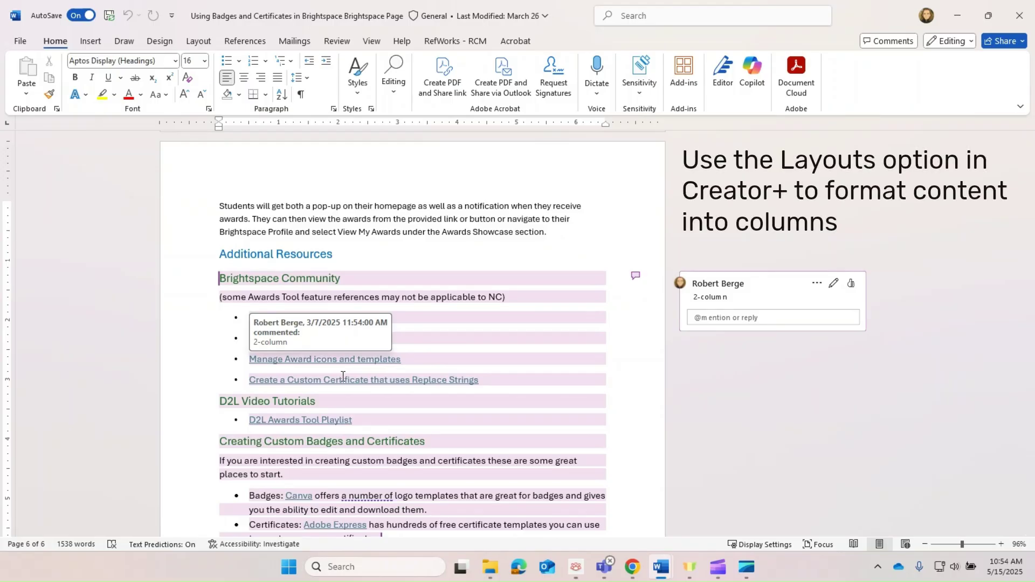
pyautogui.hotkey('ctrl', 'End')
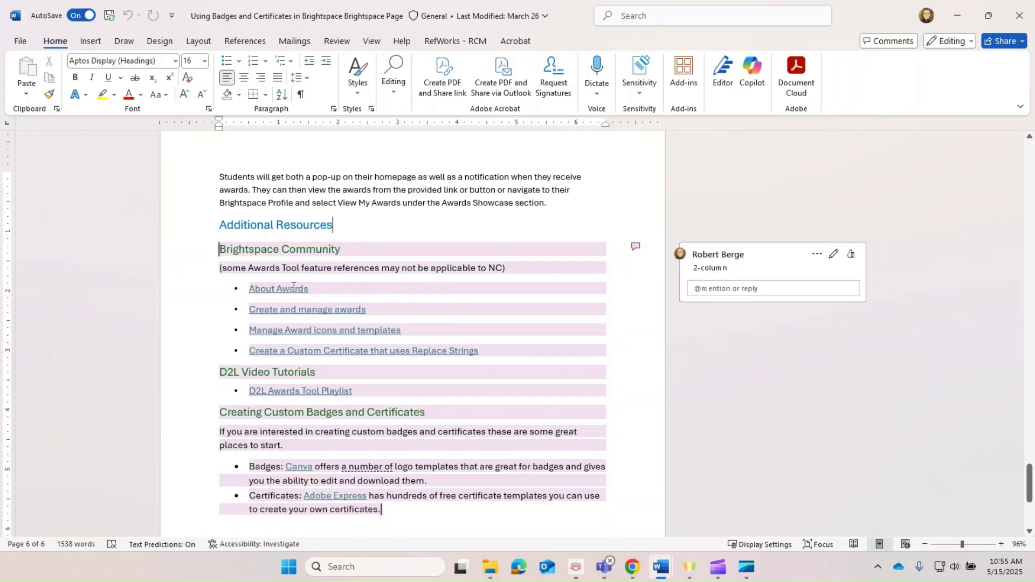
pyautogui.moveTo(285, 290)
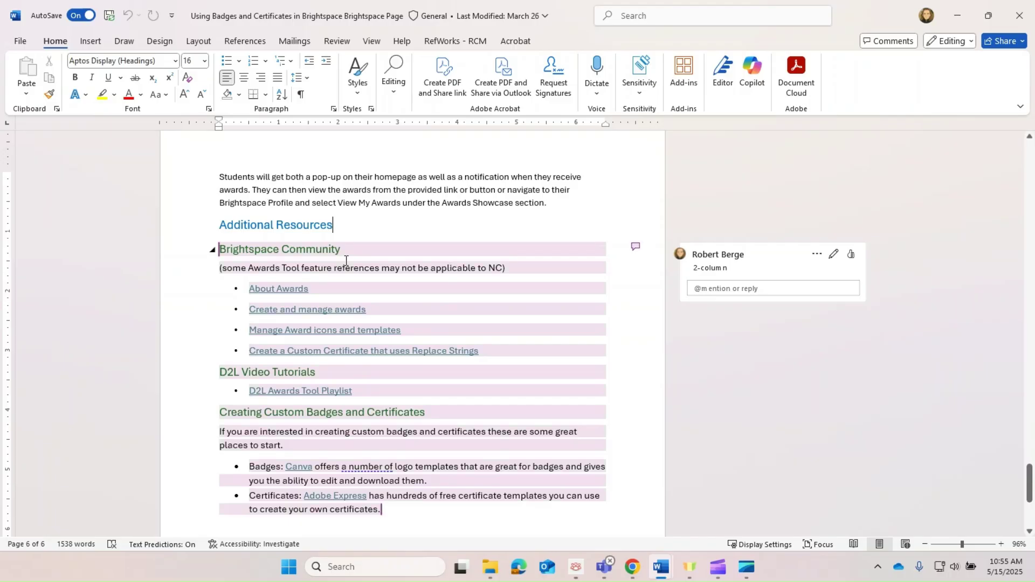
pyautogui.scroll(-1, 412, 306)
pyautogui.scroll(-2, 412, 306)
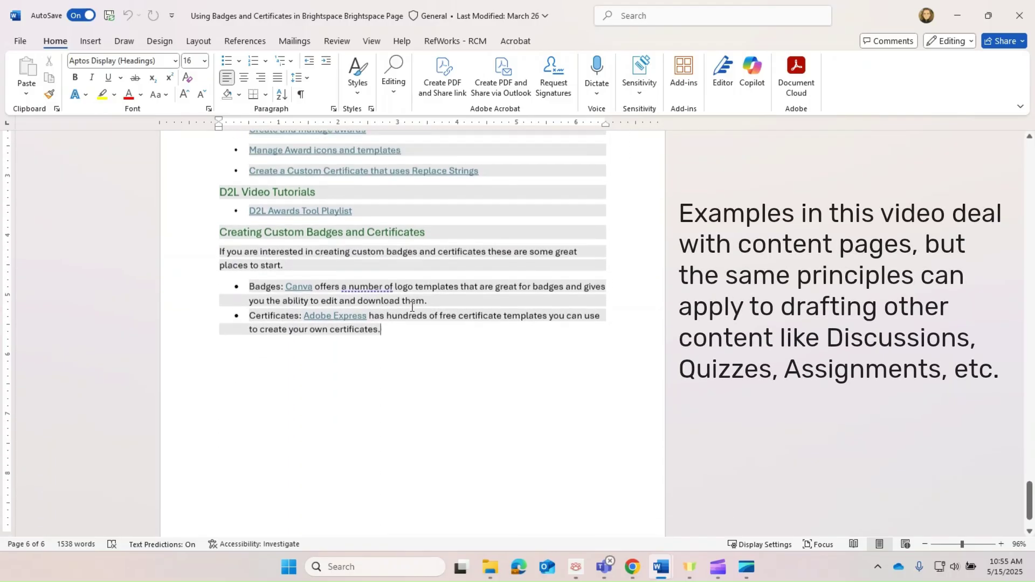
pyautogui.scroll(1, 412, 306)
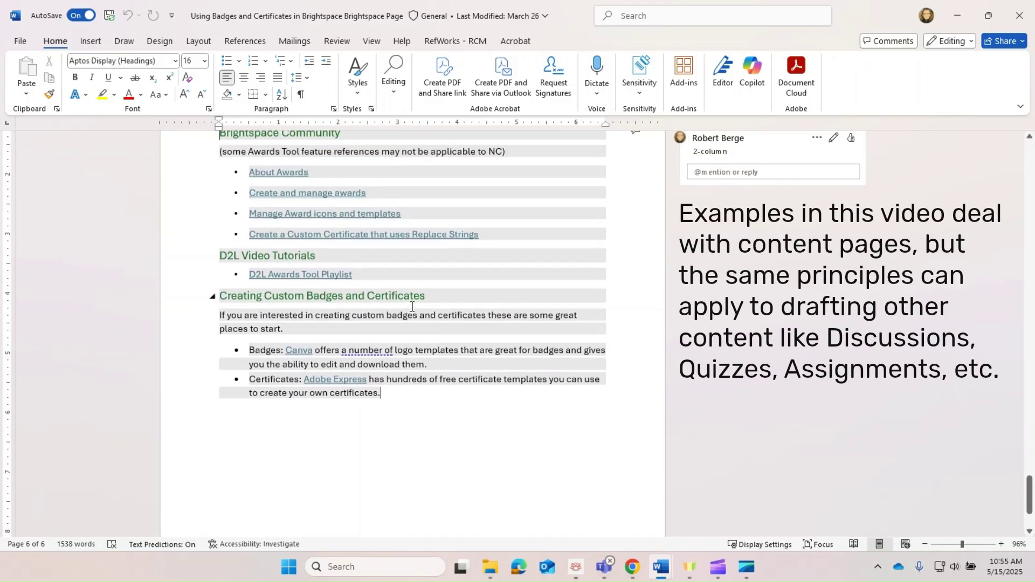
pyautogui.scroll(-1, 412, 307)
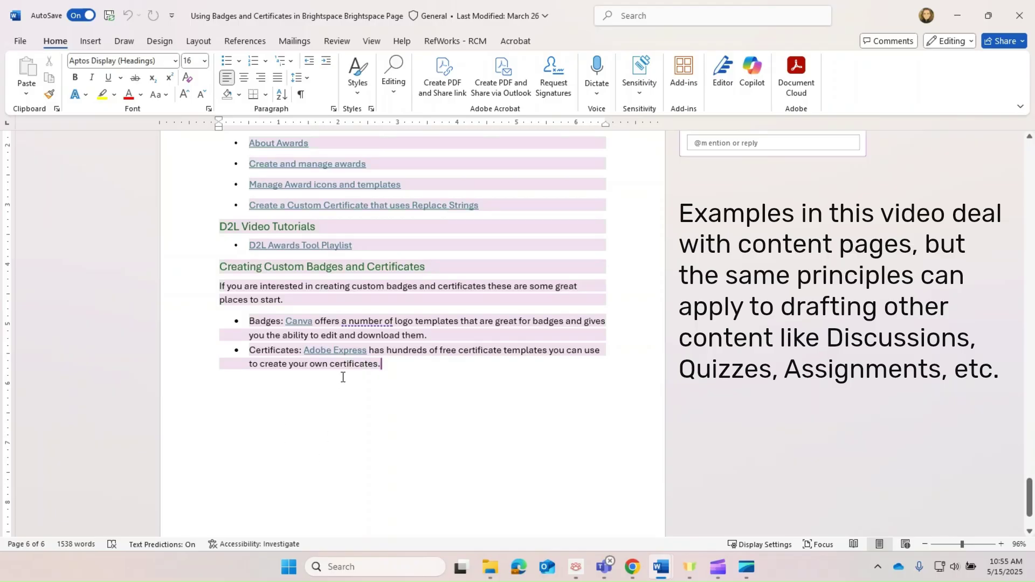
pyautogui.scroll(2, 343, 374)
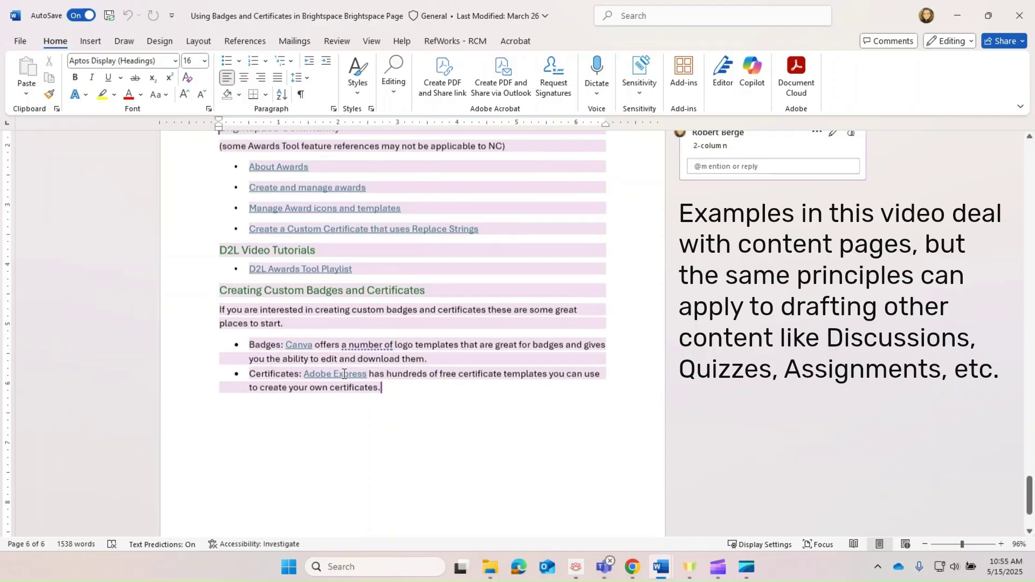
pyautogui.scroll(1, 343, 374)
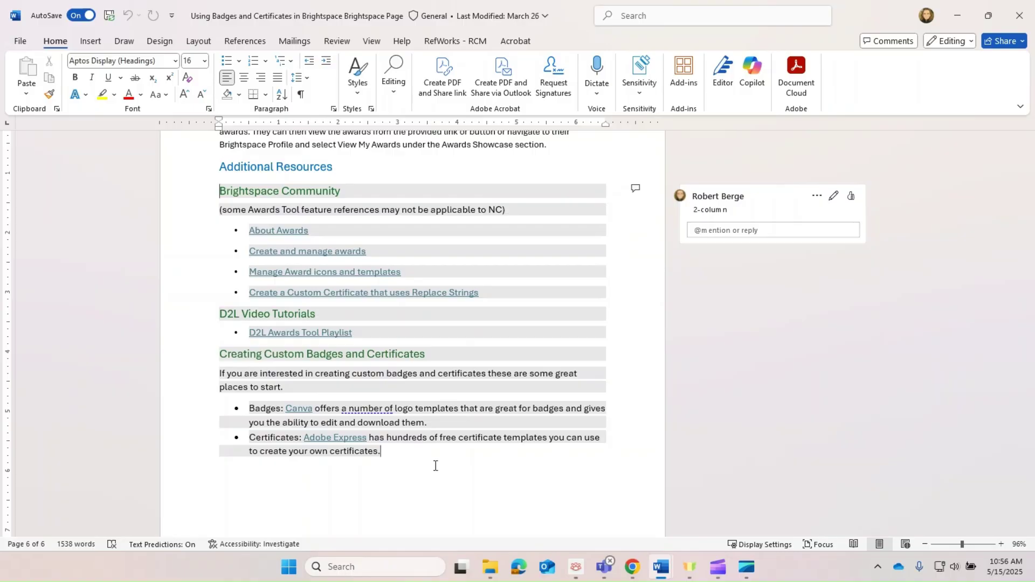
# Switch to Chrome, open the "Using Badges and Certificates" web page in Brightspace and view its banner and opening section.
pyautogui.hotkey('alt', 'Tab')
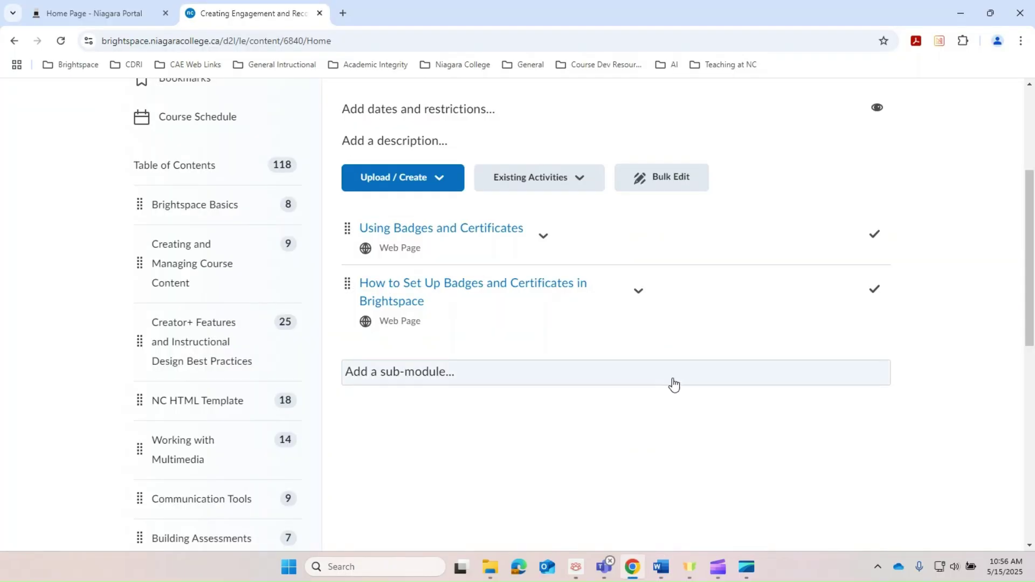
pyautogui.click(423, 231)
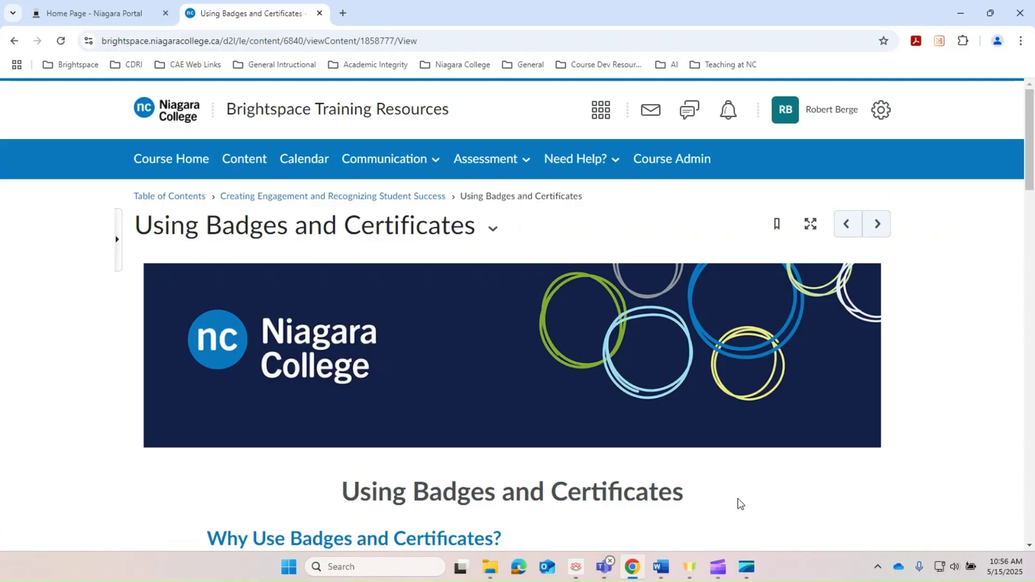
pyautogui.click(947, 354)
pyautogui.scroll(-3, 941, 369)
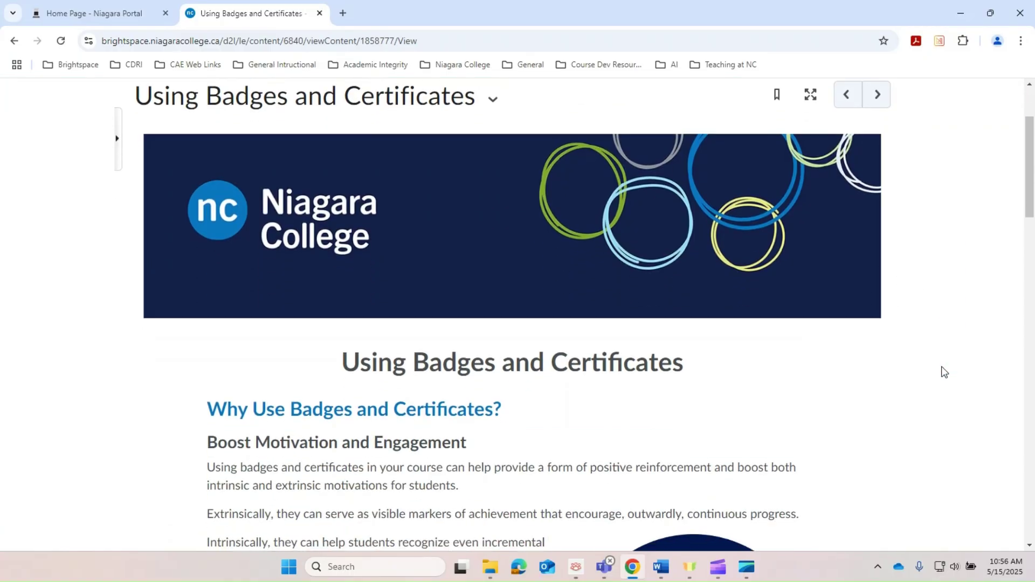
pyautogui.scroll(-1, 943, 370)
pyautogui.scroll(-1, 924, 354)
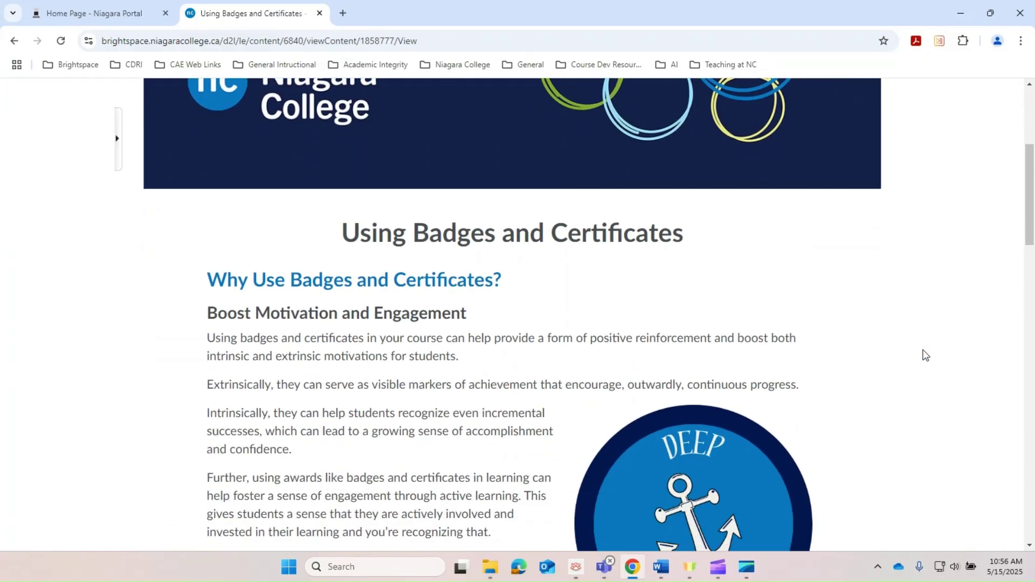
pyautogui.scroll(-1, 467, 357)
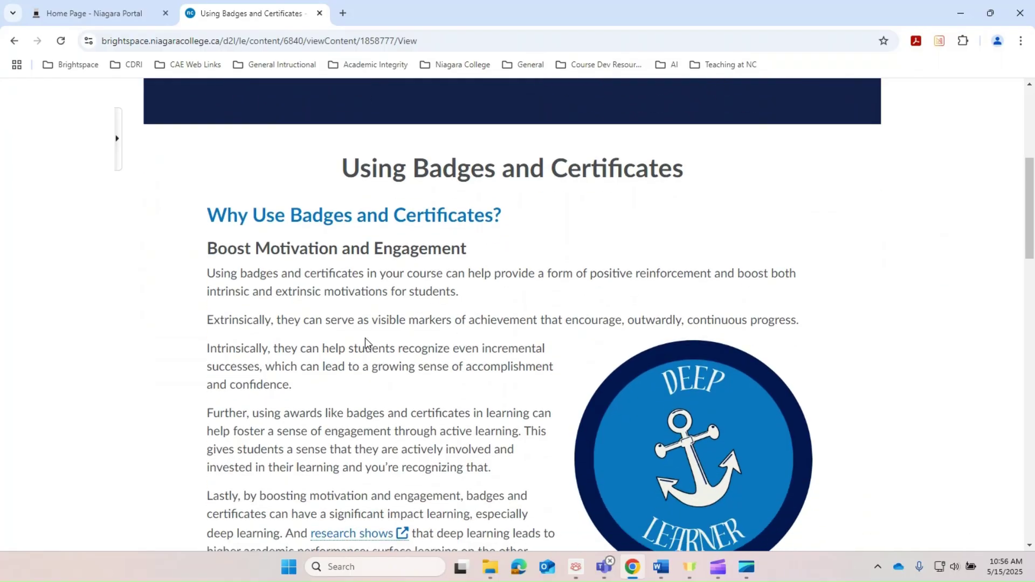
# Return to the banner and highlight the centred "Using Badges and Certificates" page title below it.
pyautogui.scroll(3, 364, 338)
pyautogui.scroll(2, 393, 305)
pyautogui.scroll(-2, 467, 348)
pyautogui.scroll(-1, 466, 348)
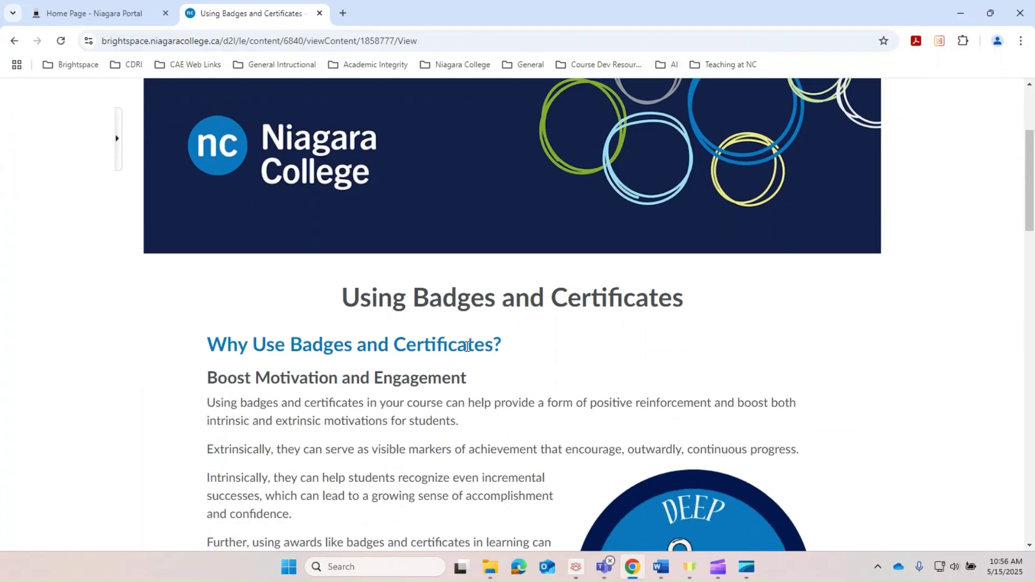
pyautogui.scroll(-2, 377, 330)
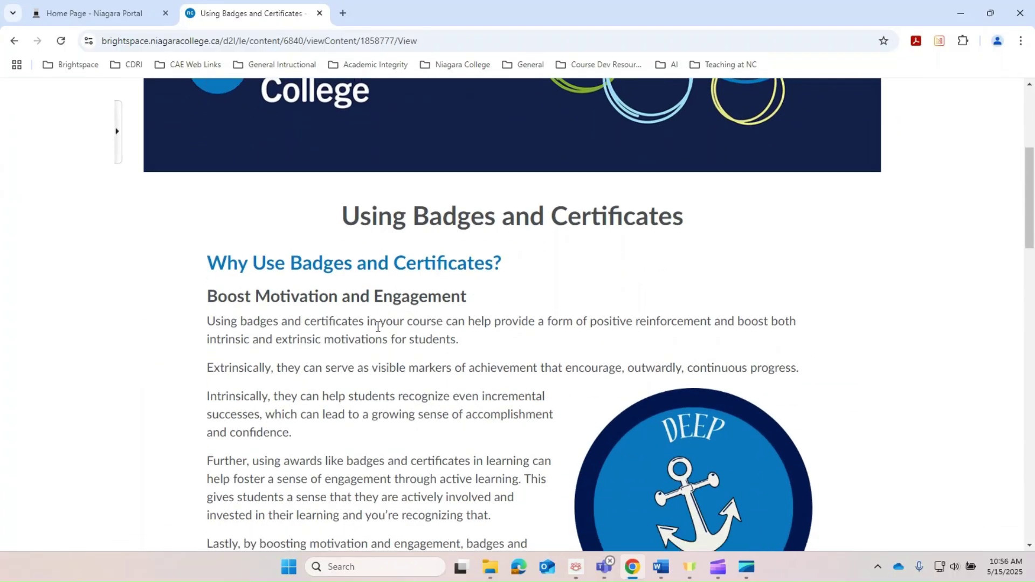
pyautogui.moveTo(725, 164); pyautogui.dragTo(340, 183)
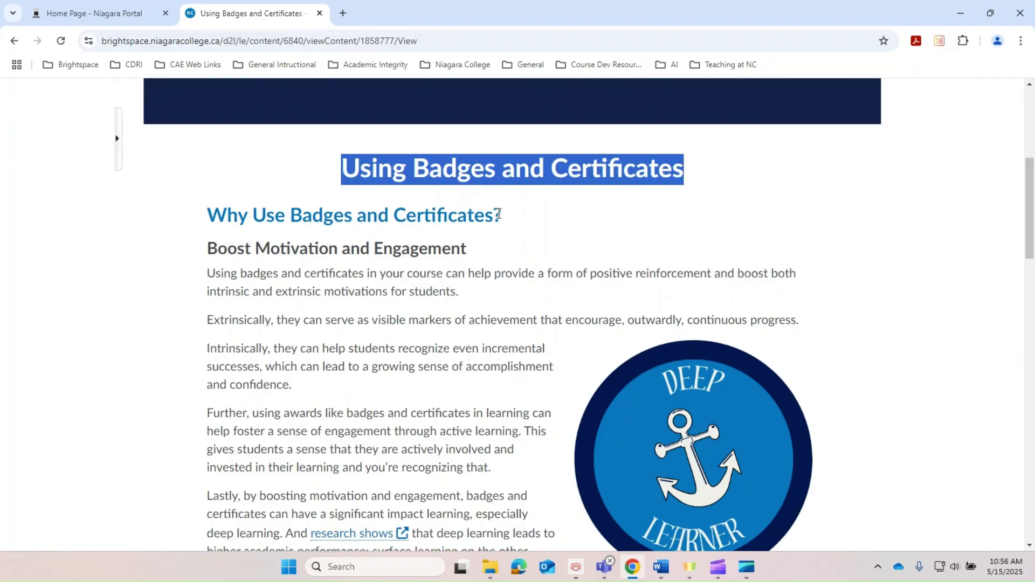
pyautogui.rightClick(502, 178)
pyautogui.press('Escape')
# Highlight the "Why Use Badges and Certificates?" heading and the "Boost Motivation and Engagement" subheading in turn.
pyautogui.scroll(-1, 370, 338)
pyautogui.moveTo(512, 146); pyautogui.dragTo(221, 149)
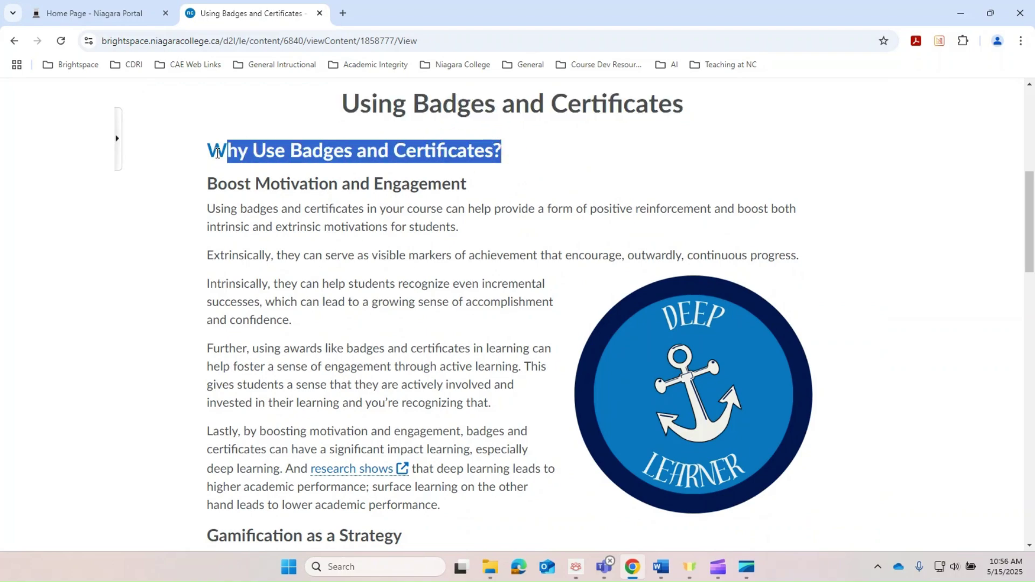
pyautogui.click(215, 151)
pyautogui.click(461, 184)
pyautogui.moveTo(461, 183); pyautogui.dragTo(212, 178)
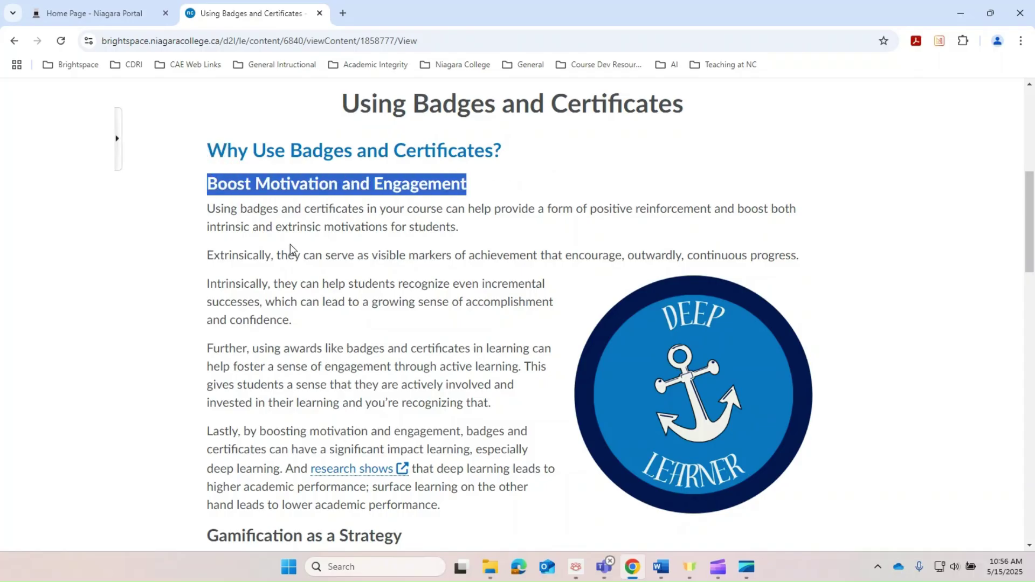
# Examine the page from the Deep Learner badge image through "Gamification as a Strategy" to the "Examples of Course-Gamified Badges" slideshow.
pyautogui.scroll(-1, 290, 245)
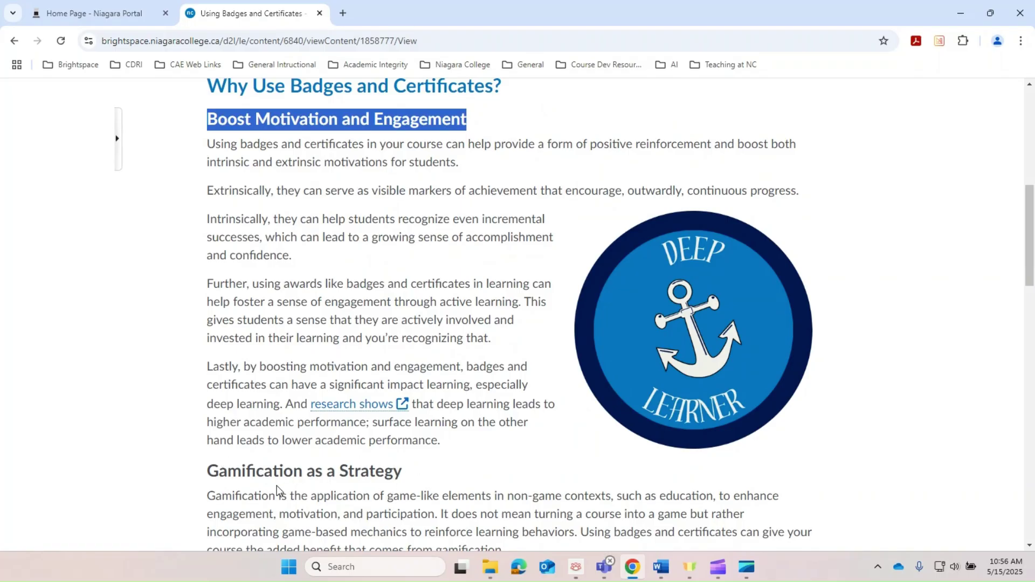
pyautogui.scroll(-1, 506, 248)
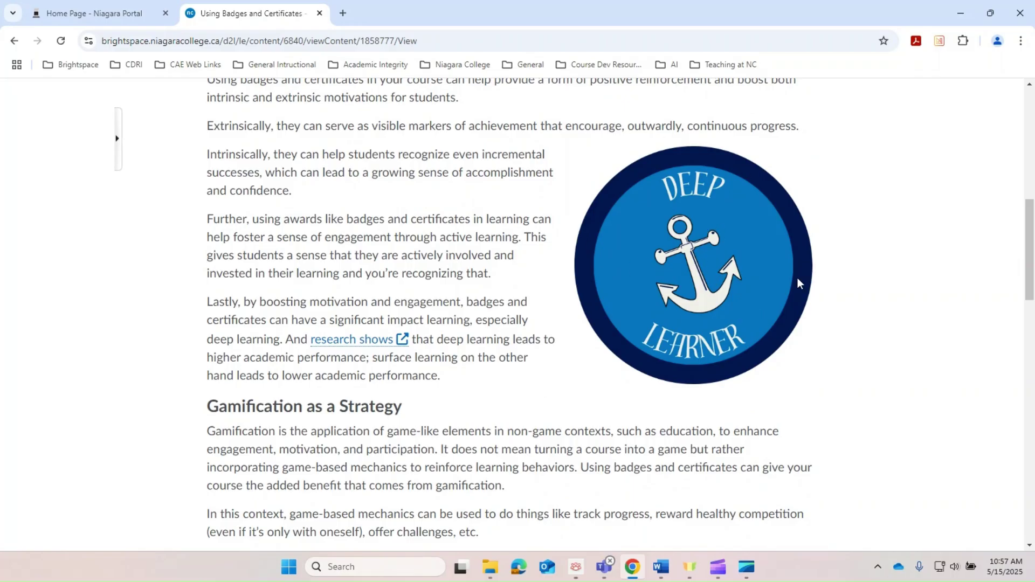
pyautogui.scroll(-1, 600, 256)
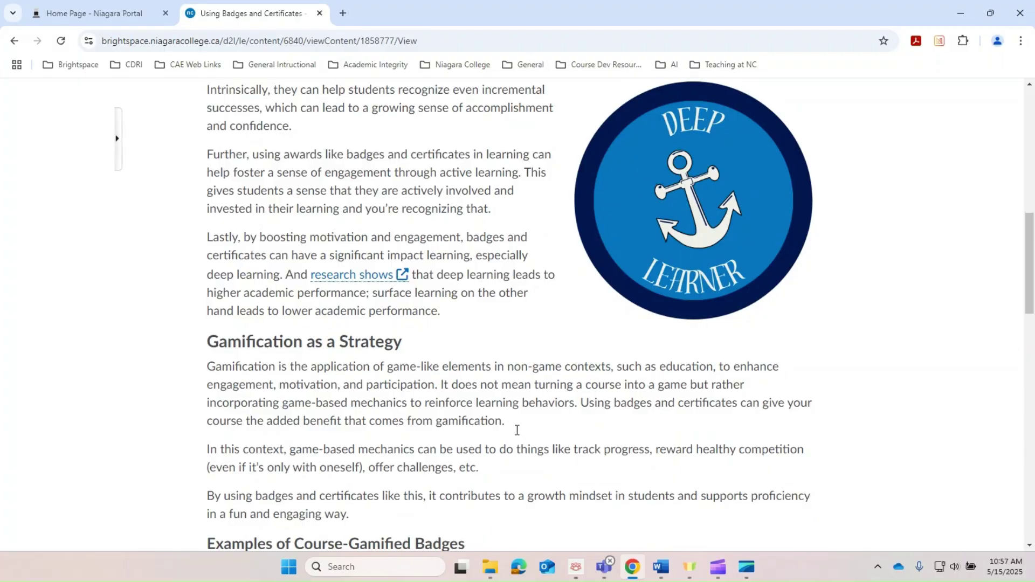
pyautogui.scroll(-1, 588, 345)
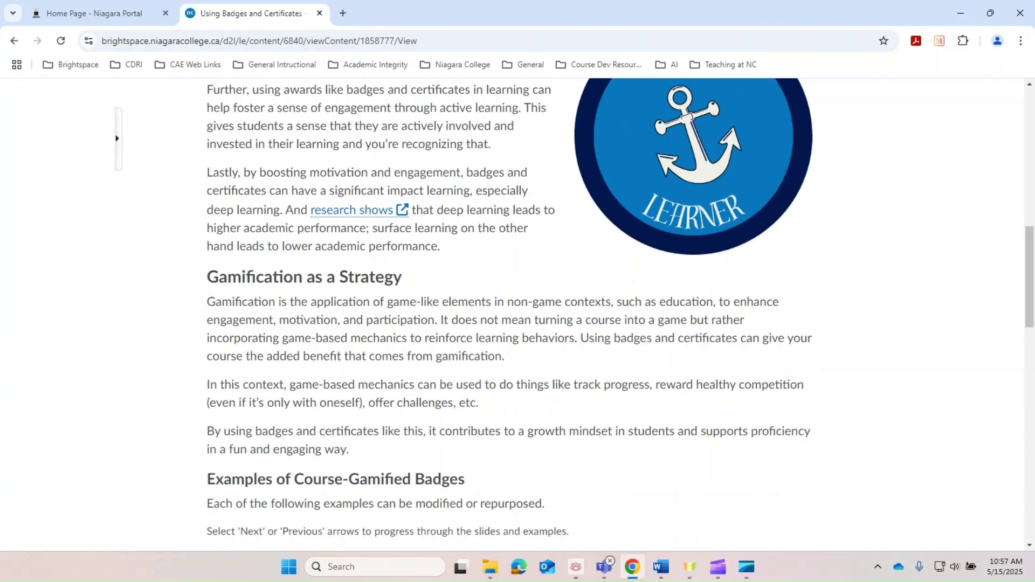
pyautogui.scroll(-4, 419, 371)
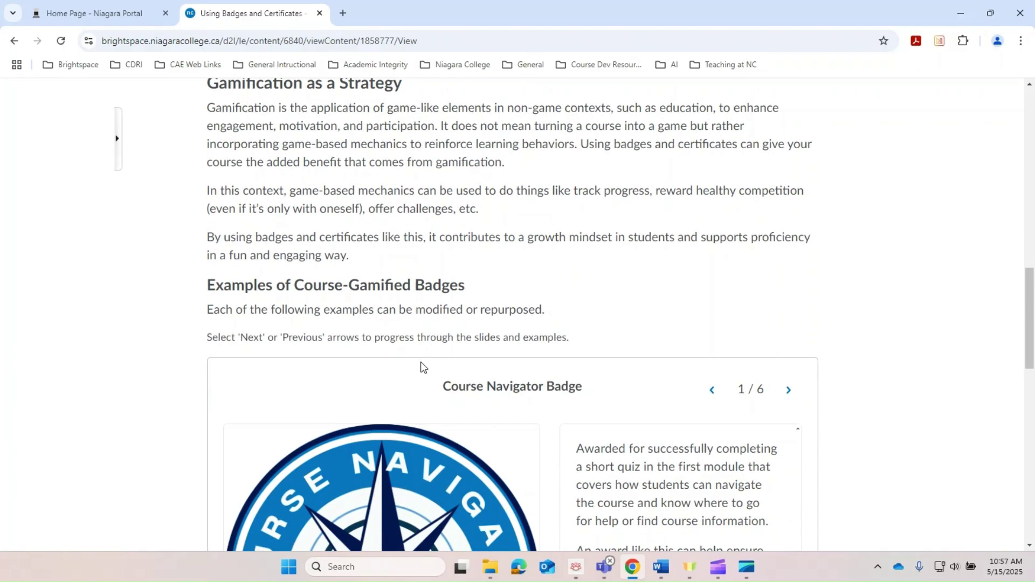
pyautogui.scroll(-3, 421, 361)
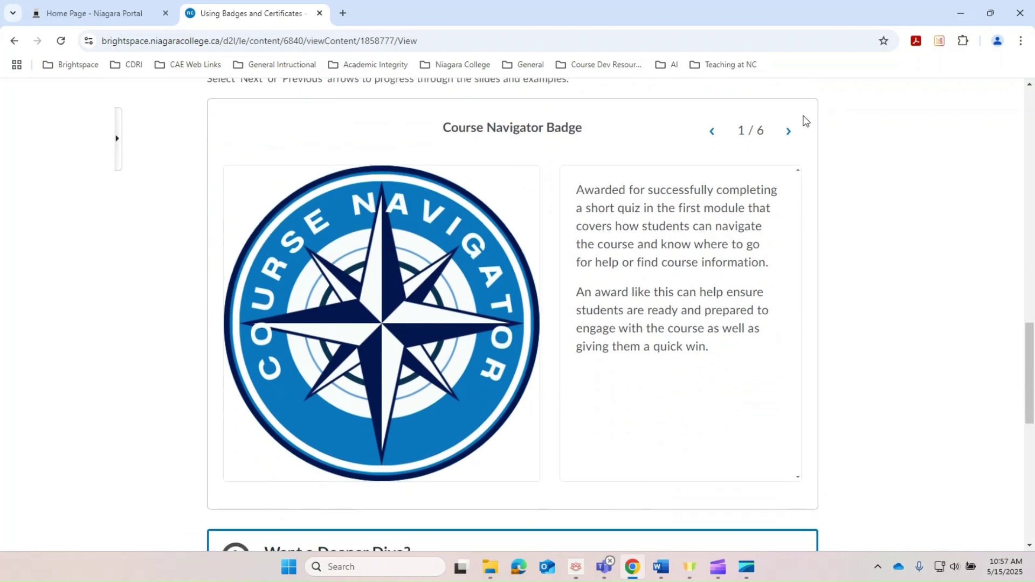
# Advance the badge examples slideshow from the Course Navigator Badge through to the Level (#) Badge slide.
pyautogui.click(787, 133)
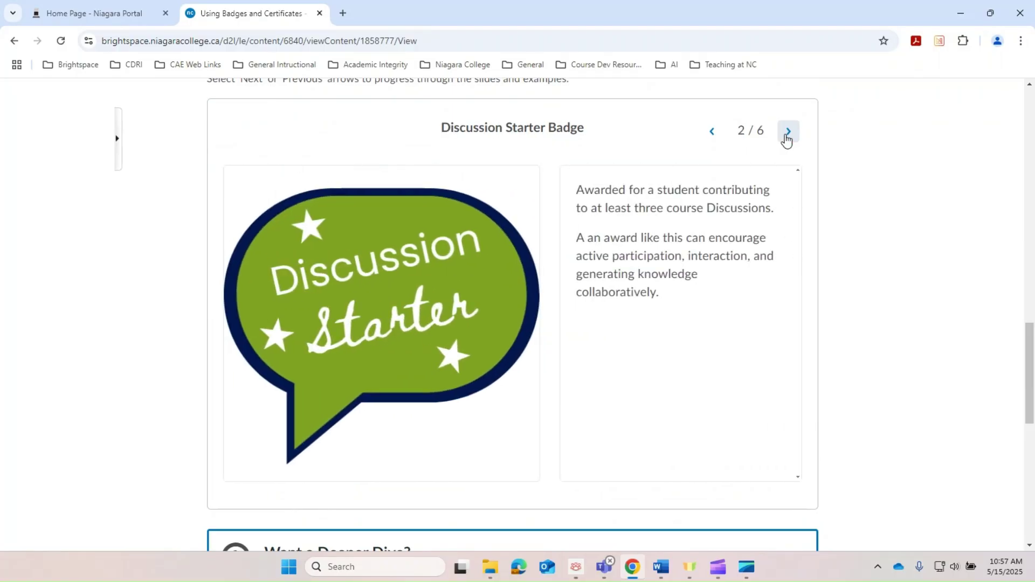
pyautogui.click(787, 133)
pyautogui.click(786, 137)
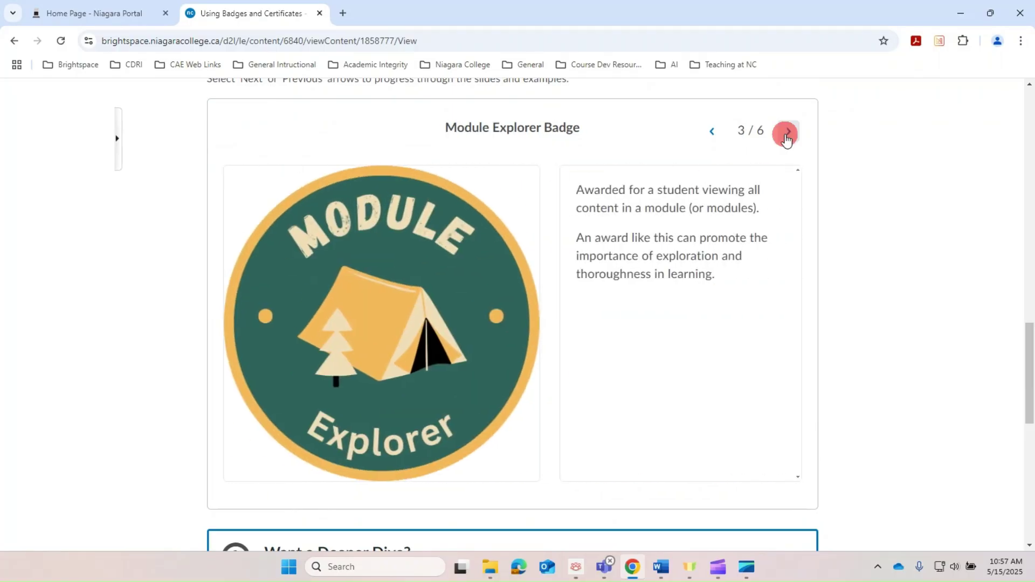
pyautogui.click(786, 137)
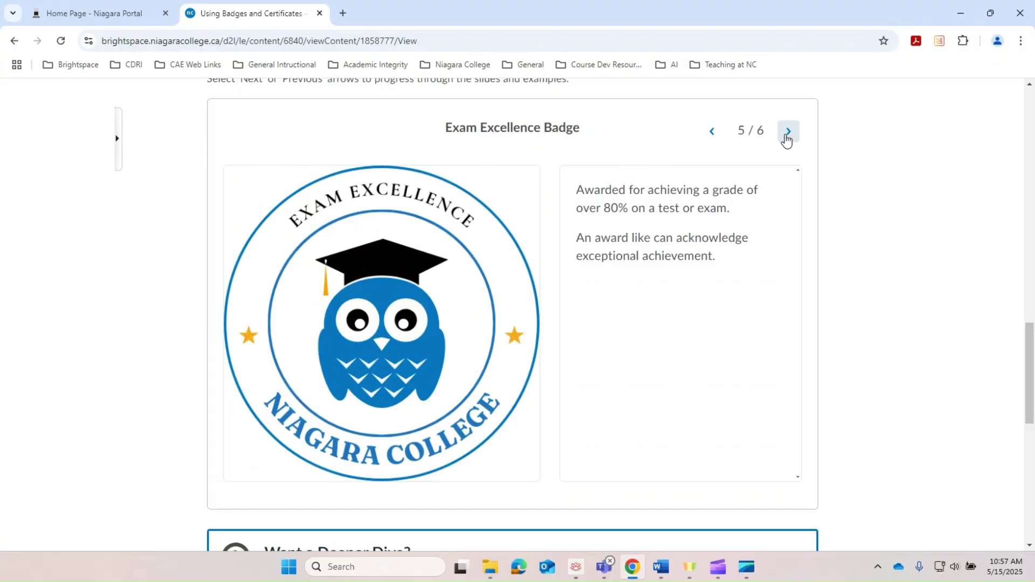
pyautogui.click(786, 137)
# Highlight the "Select 'Next' or 'Previous' arrows" instruction above the slideshow, then clear the selection.
pyautogui.scroll(2, 618, 258)
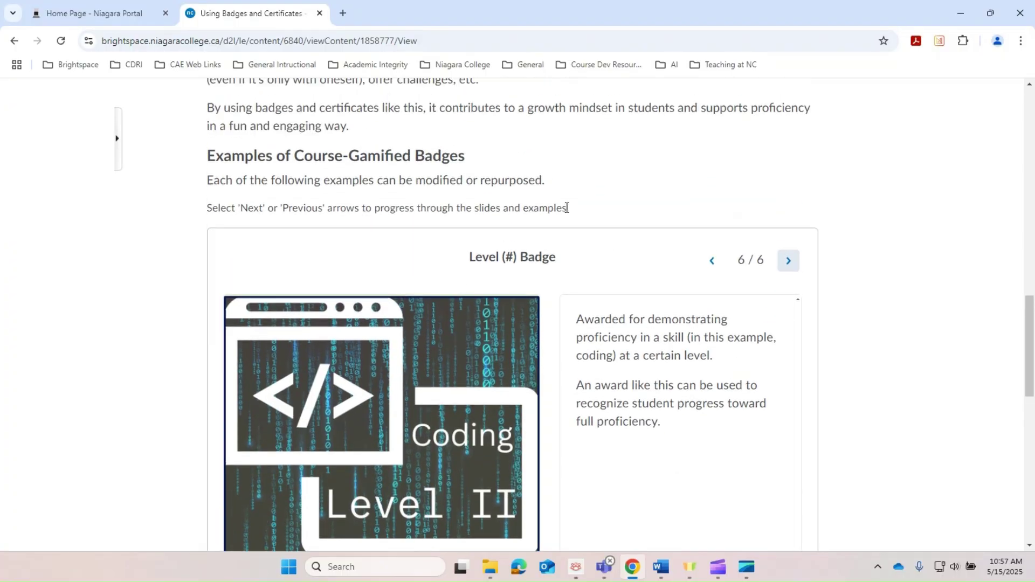
pyautogui.click(568, 206)
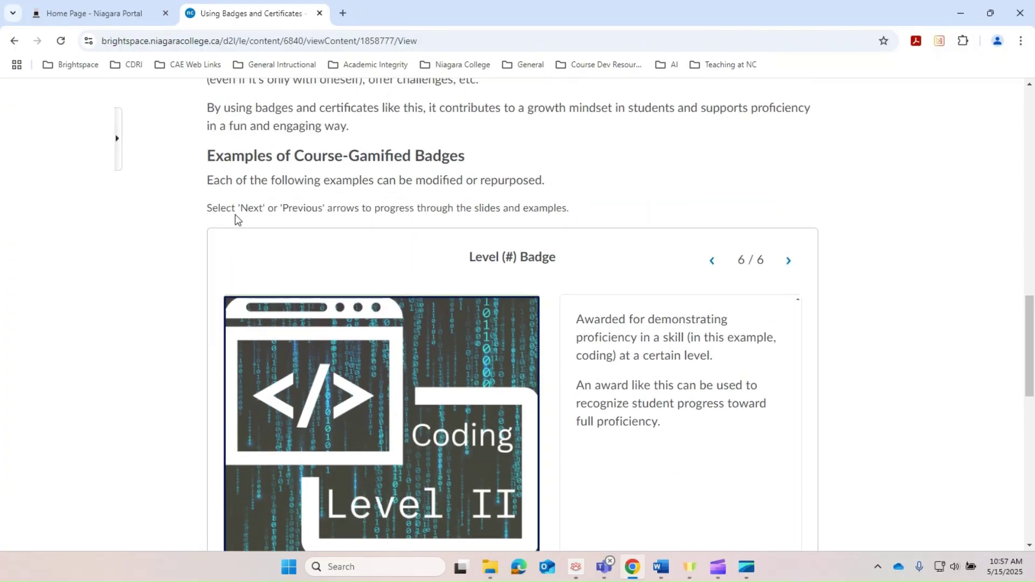
pyautogui.moveTo(210, 209); pyautogui.dragTo(587, 208)
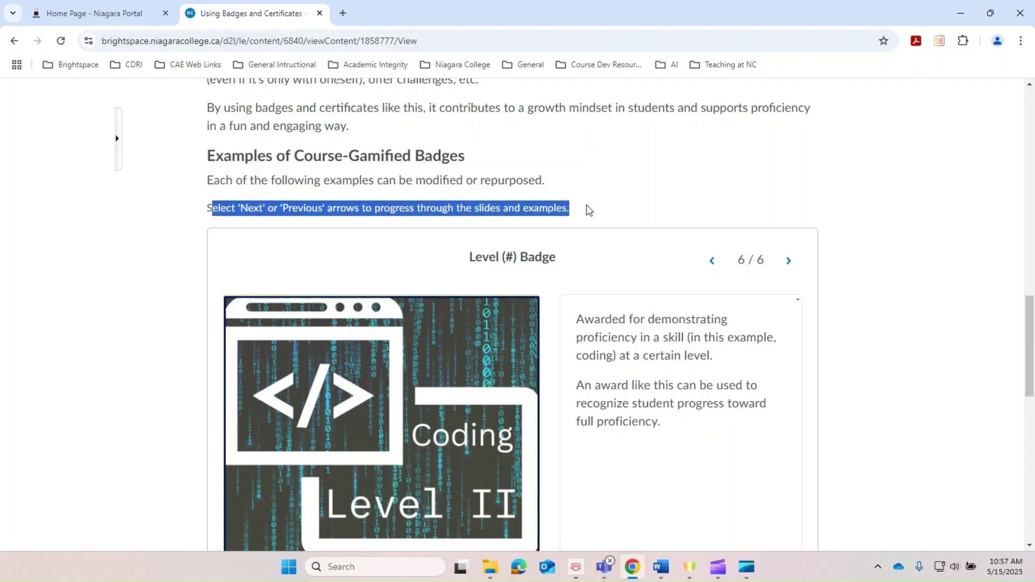
pyautogui.click(586, 206)
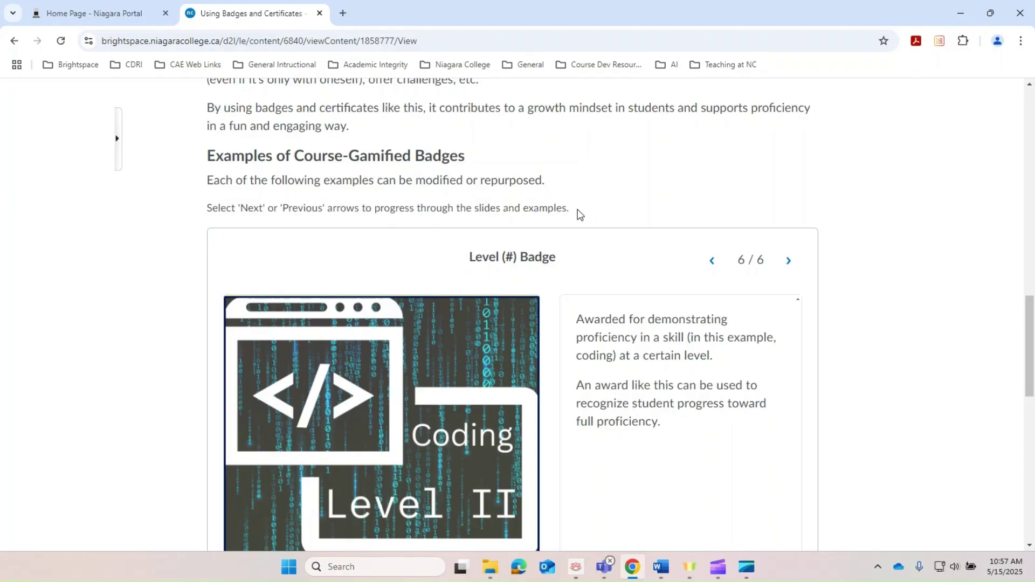
# Examine the Level (#) Badge slide's image and text layout together with the heading and instructions above the slideshow.
pyautogui.scroll(-3, 498, 289)
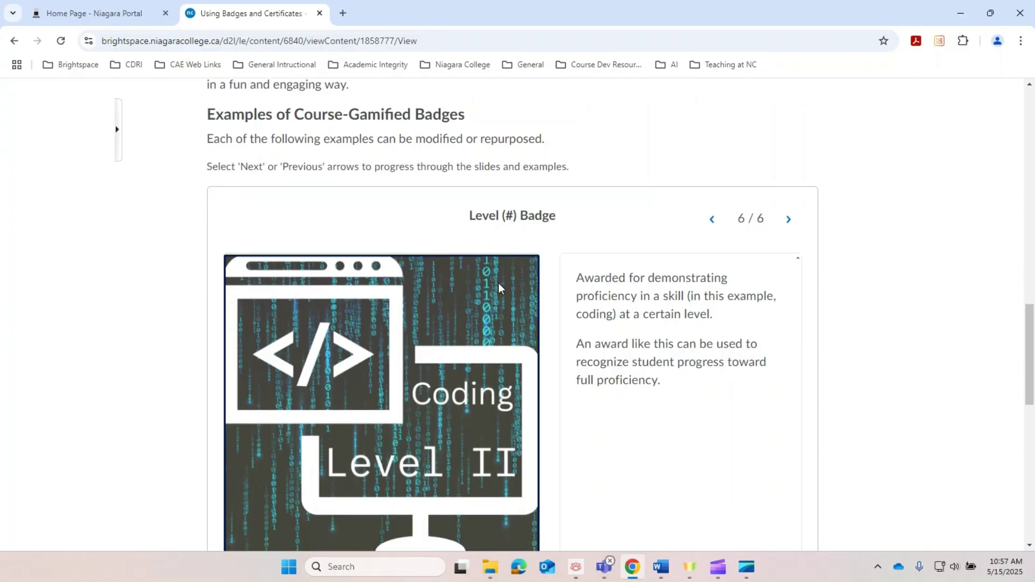
pyautogui.scroll(2, 498, 284)
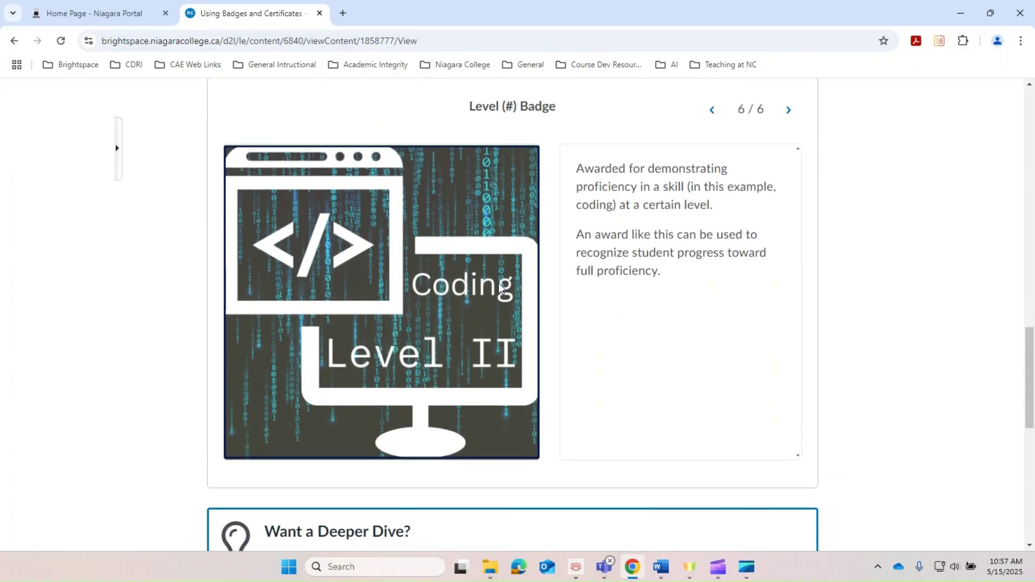
pyautogui.scroll(1, 499, 283)
pyautogui.scroll(-2, 499, 282)
pyautogui.scroll(1, 498, 283)
pyautogui.scroll(1, 499, 287)
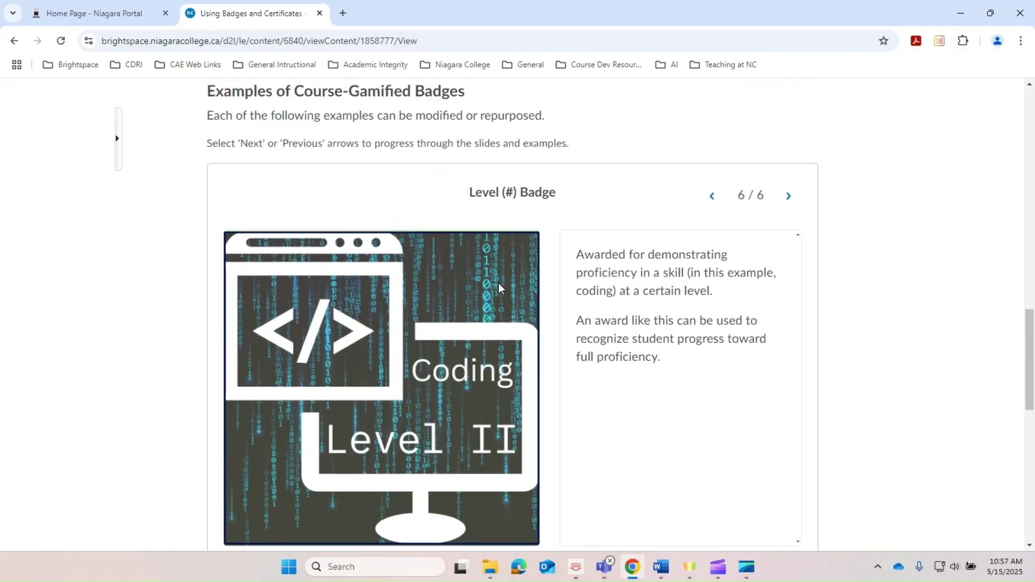
pyautogui.scroll(-1, 499, 283)
pyautogui.scroll(2, 498, 284)
pyautogui.scroll(-1, 500, 288)
pyautogui.scroll(-1, 498, 289)
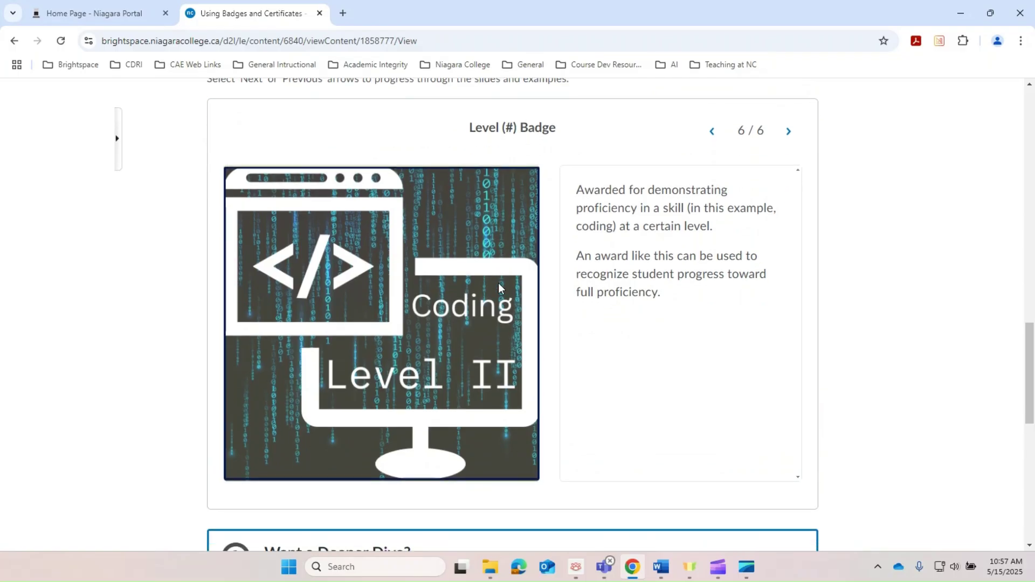
# Highlight the Level (#) Badge description, then cycle the slideshow to the Course Navigator Badge and view that slide.
pyautogui.moveTo(701, 305); pyautogui.dragTo(585, 189)
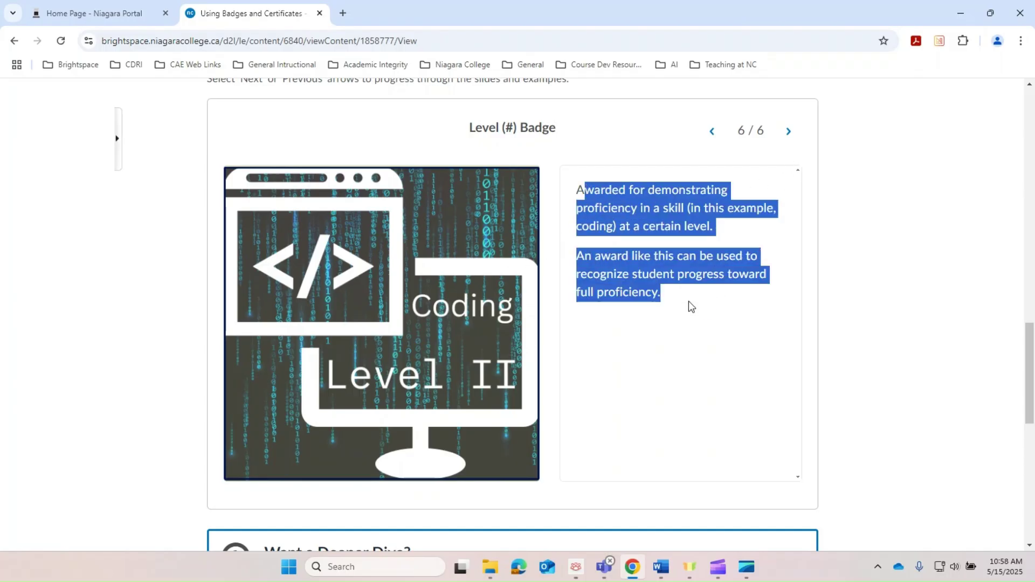
pyautogui.click(666, 293)
pyautogui.moveTo(666, 293); pyautogui.dragTo(576, 190)
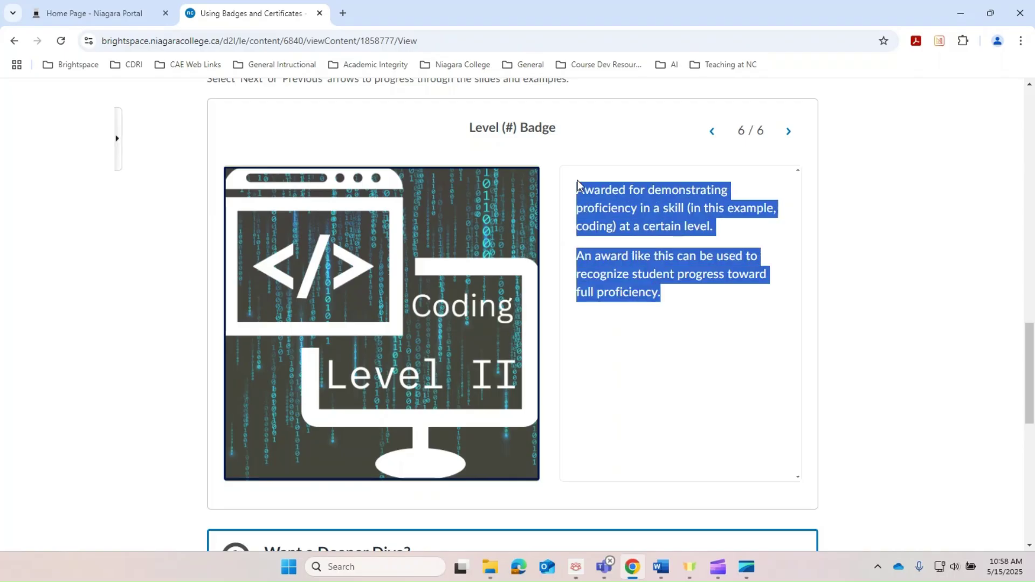
pyautogui.click(779, 141)
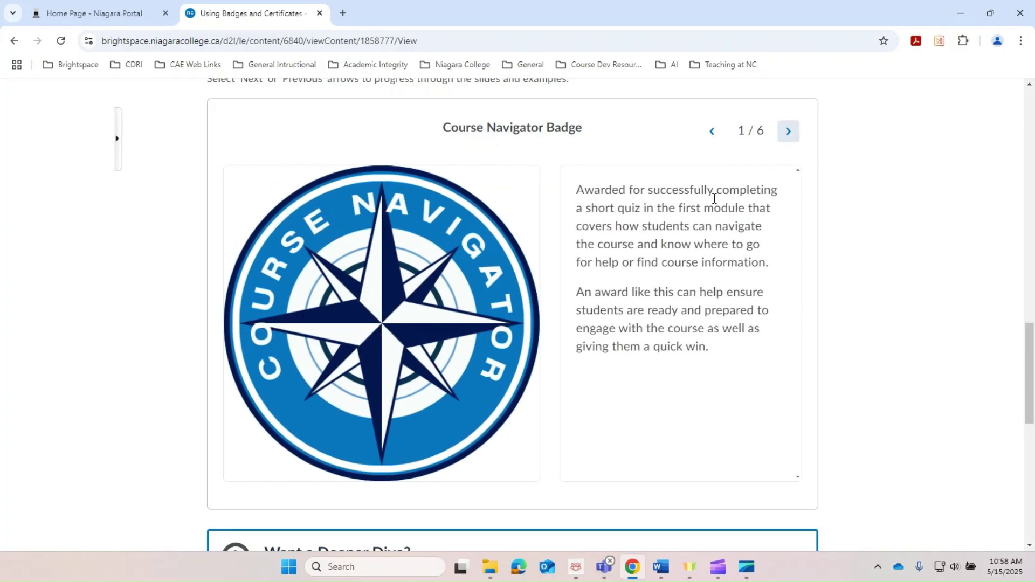
pyautogui.scroll(-1, 674, 276)
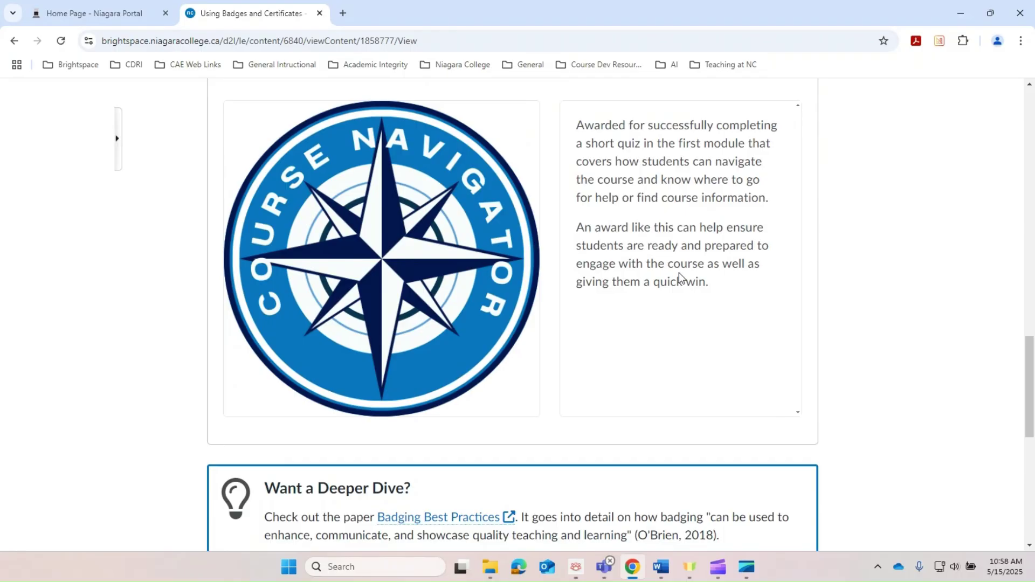
# Check the "Want a Deeper Dive?" callout closing the page, and open the next topic on setting up badges and certificates.
pyautogui.scroll(-3, 679, 277)
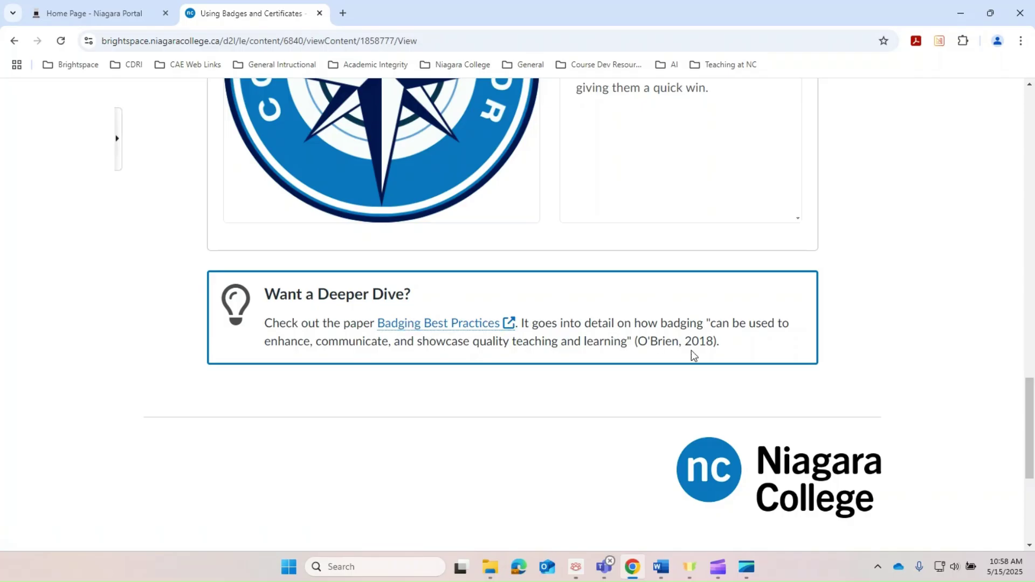
pyautogui.scroll(-5, 694, 355)
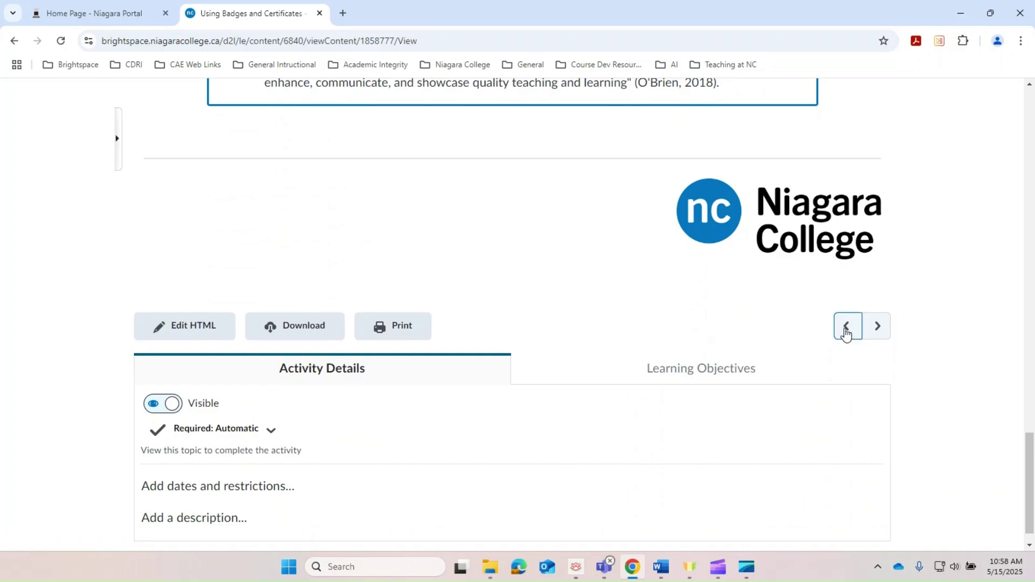
pyautogui.click(877, 327)
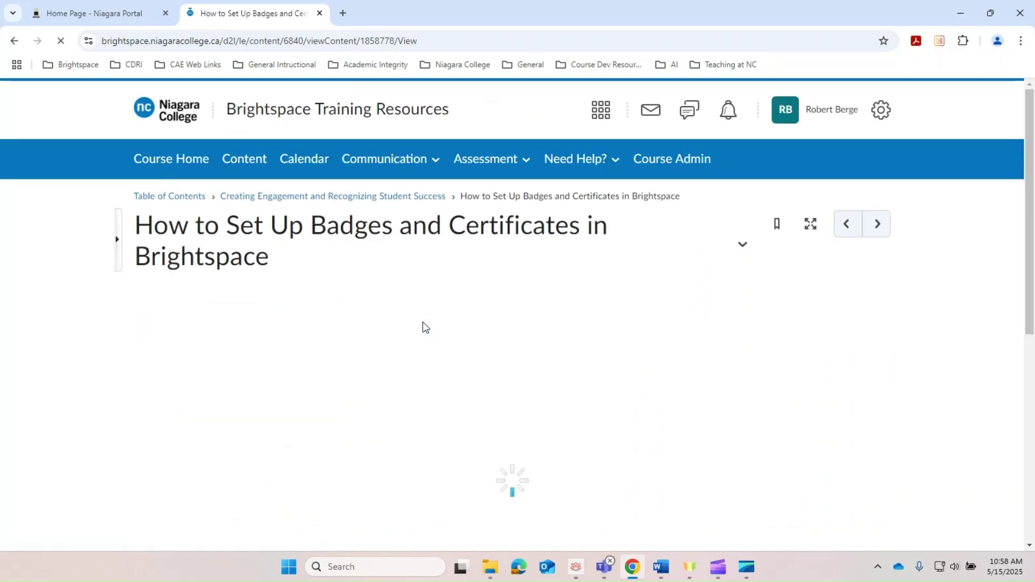
# Review The Awards Tool section and highlight the Figure 1 caption under its screenshot, then clear the selection.
pyautogui.scroll(-4, 423, 322)
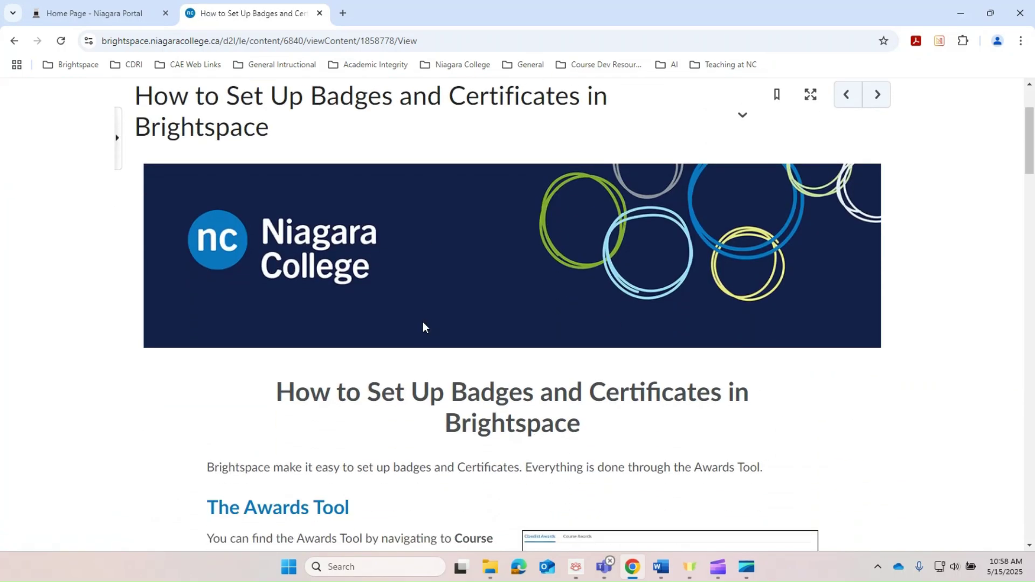
pyautogui.scroll(-1, 423, 322)
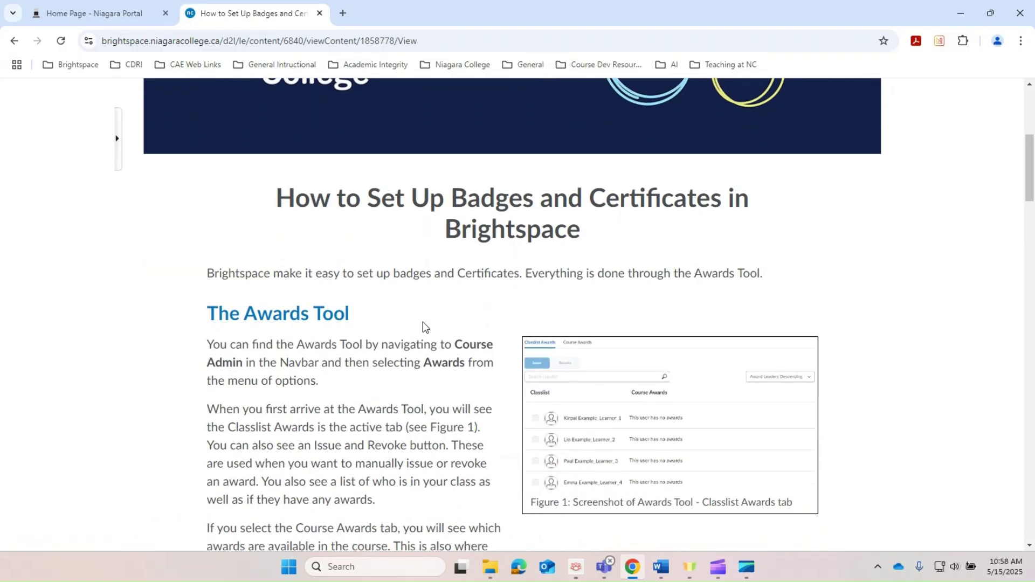
pyautogui.scroll(-1, 423, 322)
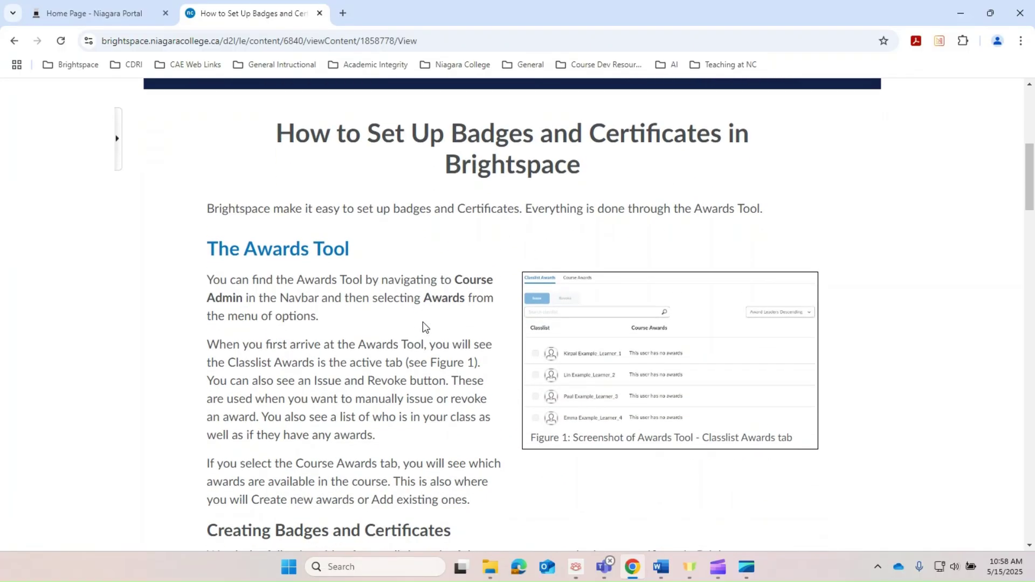
pyautogui.scroll(-1, 423, 322)
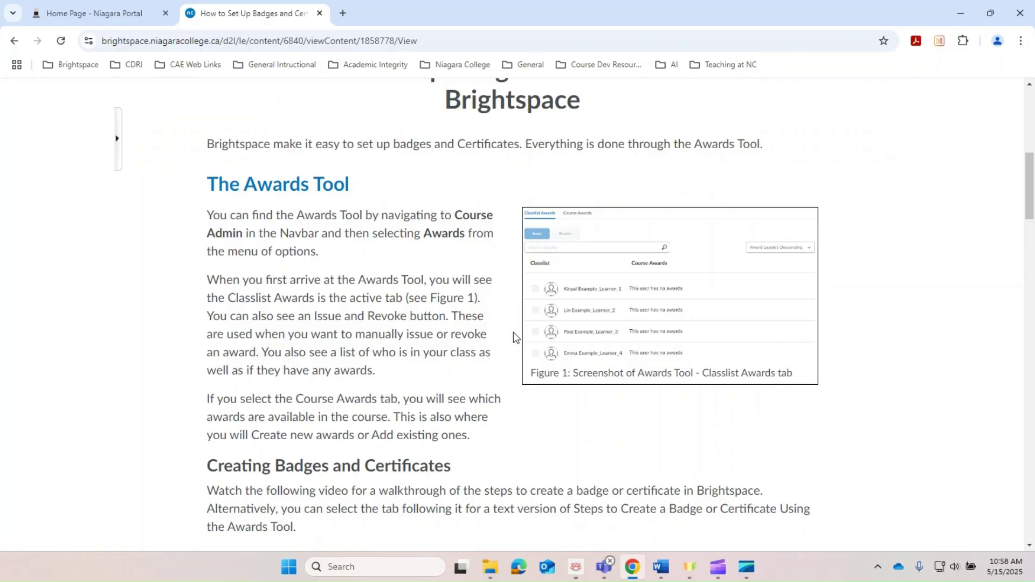
pyautogui.moveTo(798, 373); pyautogui.dragTo(539, 387)
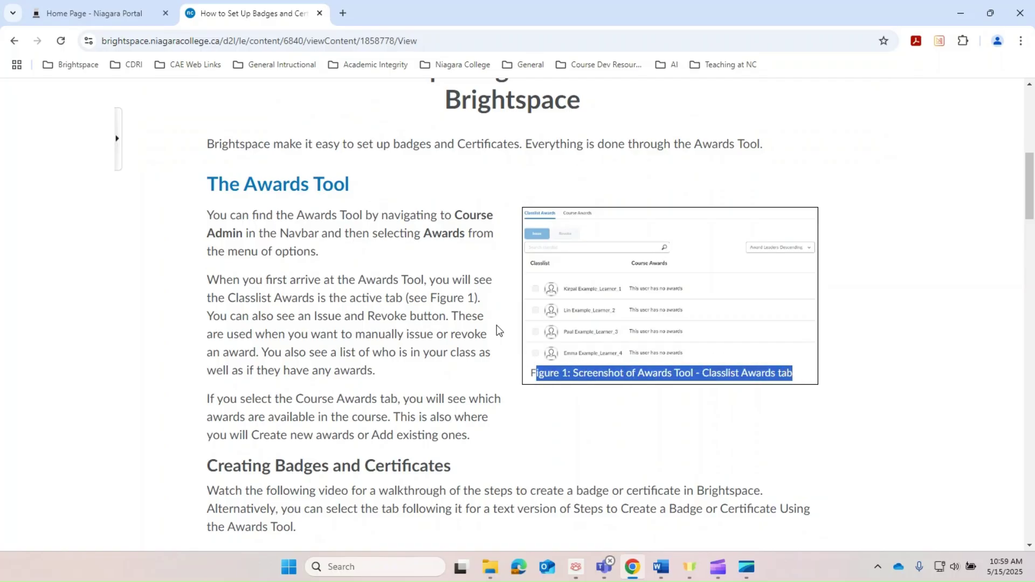
pyautogui.click(416, 295)
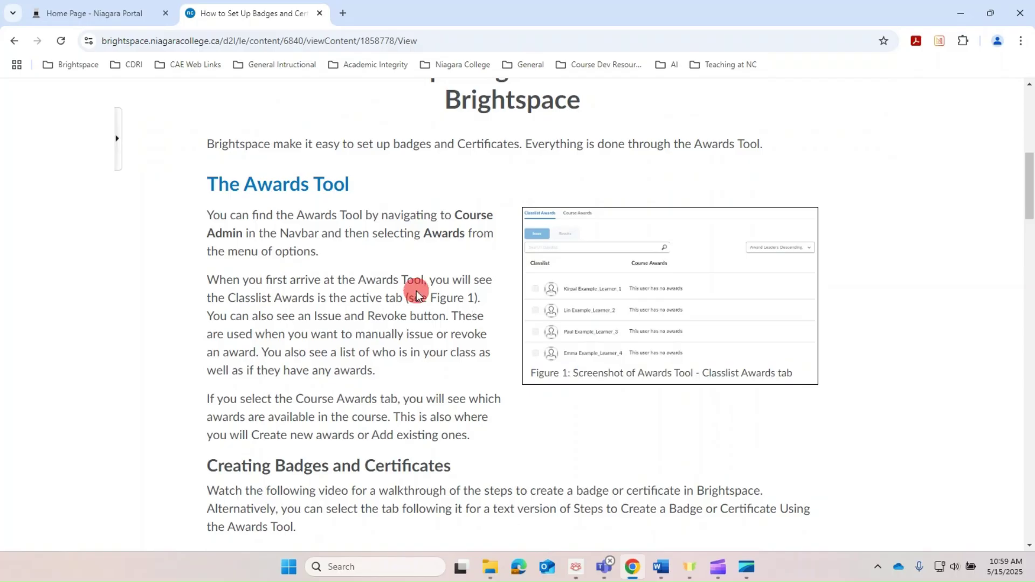
# Examine the Creating Badges and Certificates introduction and its embedded walkthrough video.
pyautogui.scroll(-7, 417, 295)
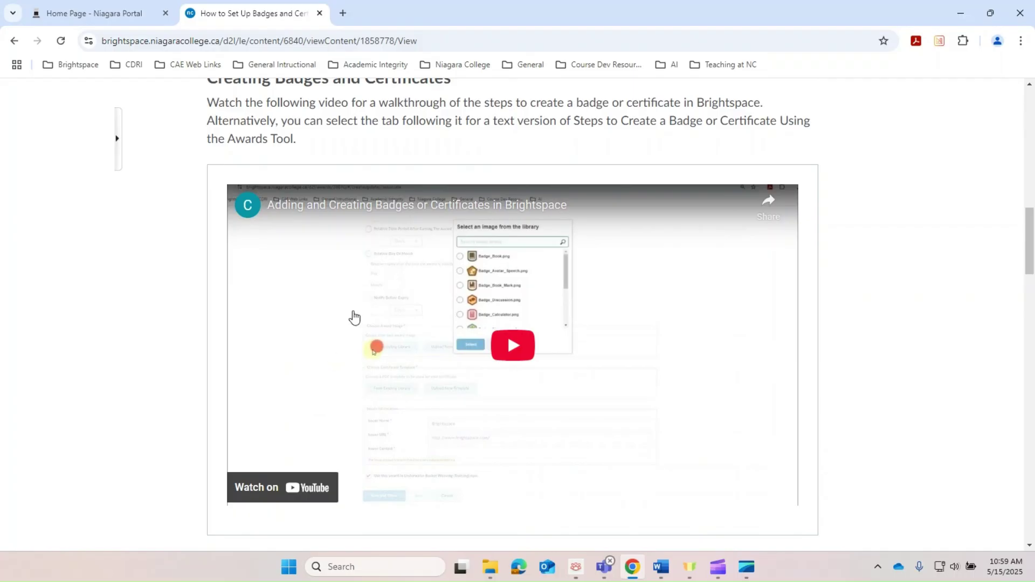
pyautogui.scroll(1, 392, 379)
pyautogui.scroll(-2, 391, 379)
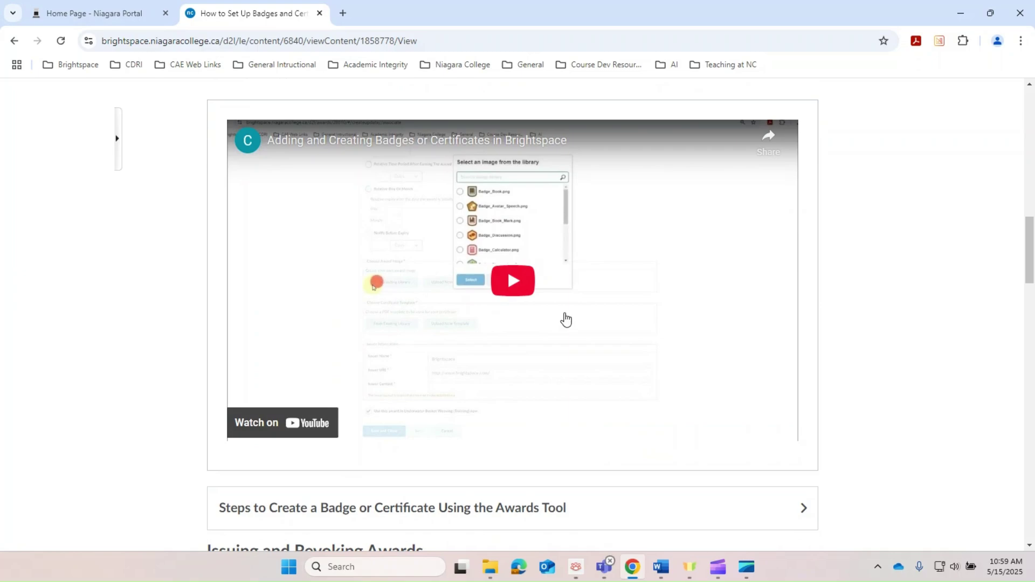
pyautogui.scroll(1, 566, 320)
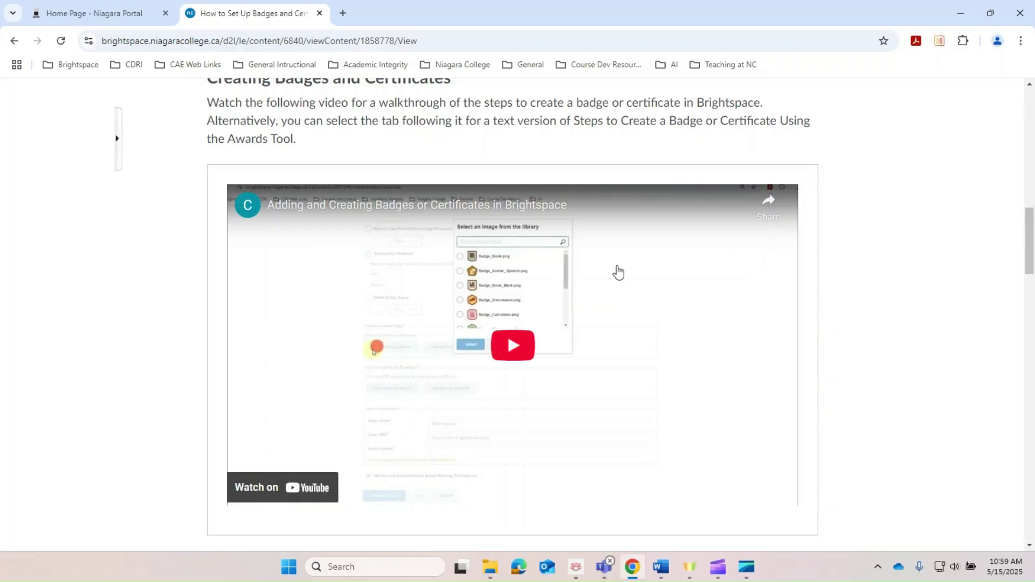
pyautogui.scroll(-3, 633, 376)
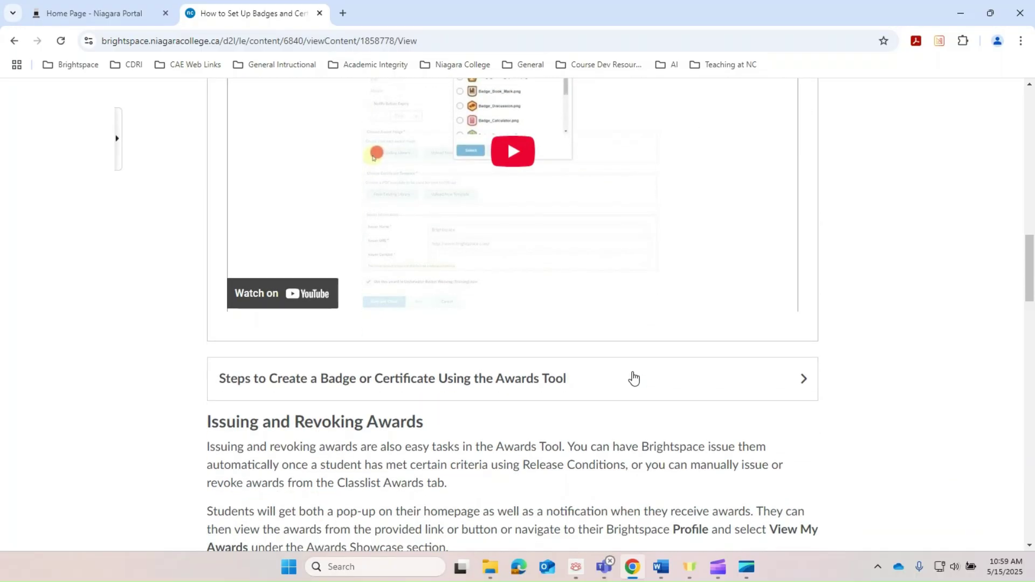
# Expand "Steps to Create a Badge or Certificate Using the Awards Tool" and review its numbered steps and Required Information box.
pyautogui.click(632, 375)
pyautogui.scroll(-4, 631, 377)
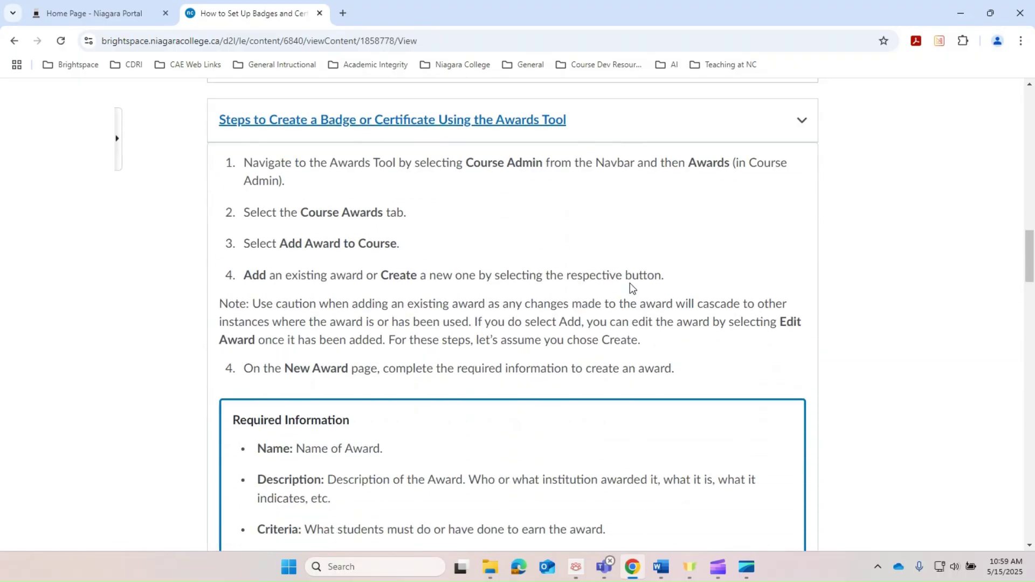
pyautogui.scroll(-3, 629, 283)
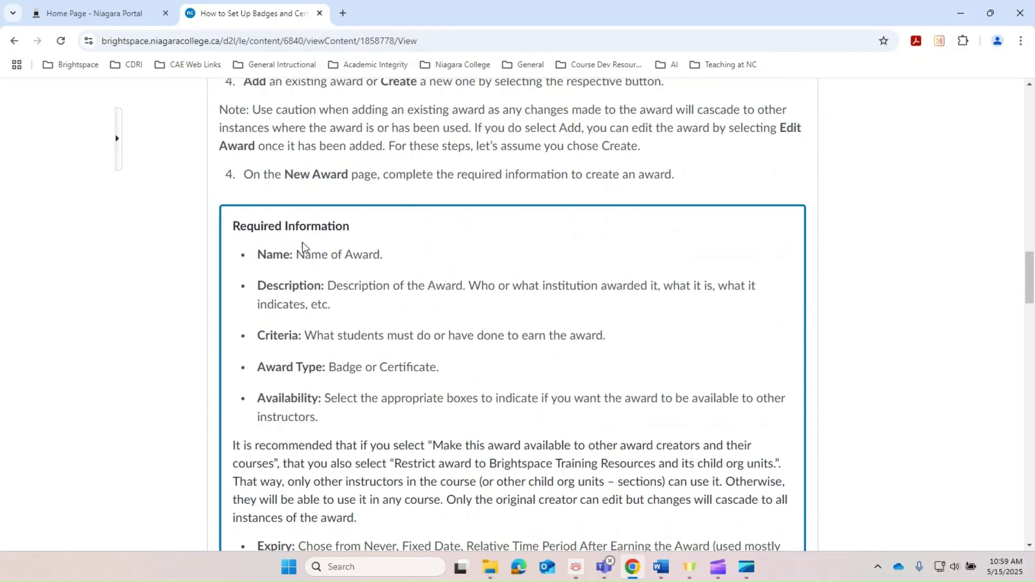
pyautogui.scroll(-2, 298, 289)
pyautogui.scroll(-3, 298, 289)
pyautogui.scroll(4, 293, 292)
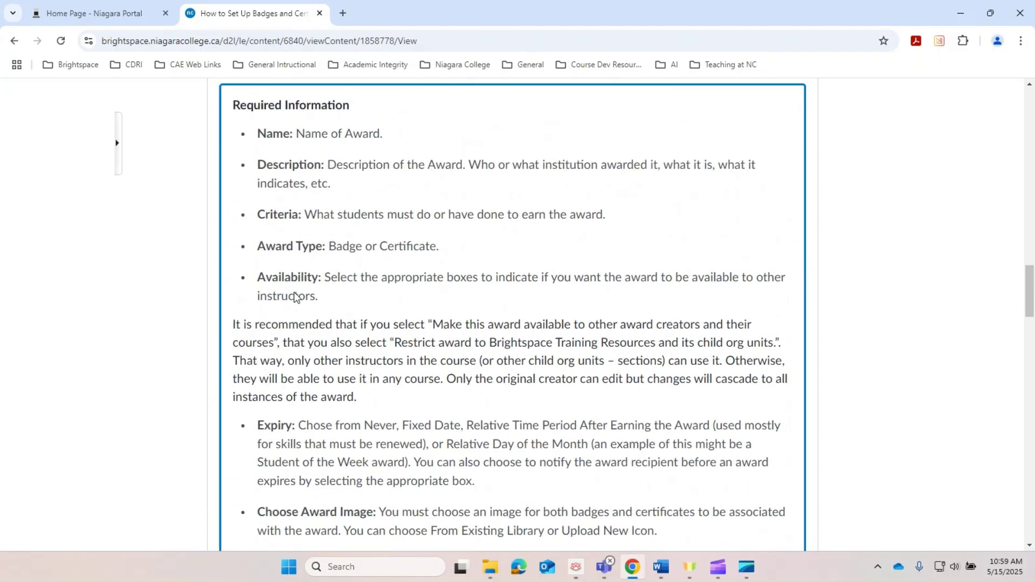
pyautogui.scroll(2, 290, 297)
pyautogui.scroll(2, 345, 349)
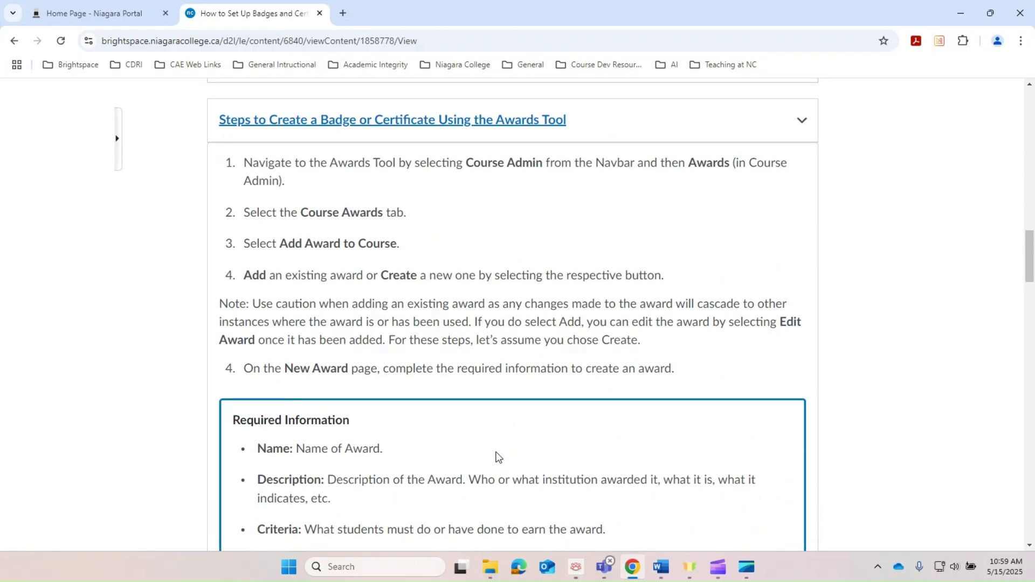
pyautogui.scroll(-7, 432, 460)
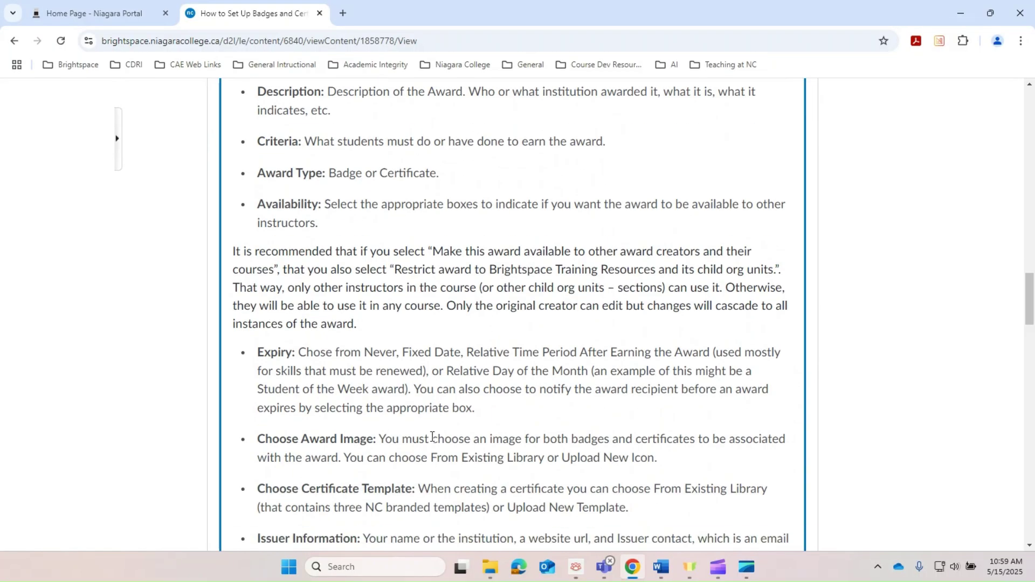
pyautogui.scroll(2, 432, 441)
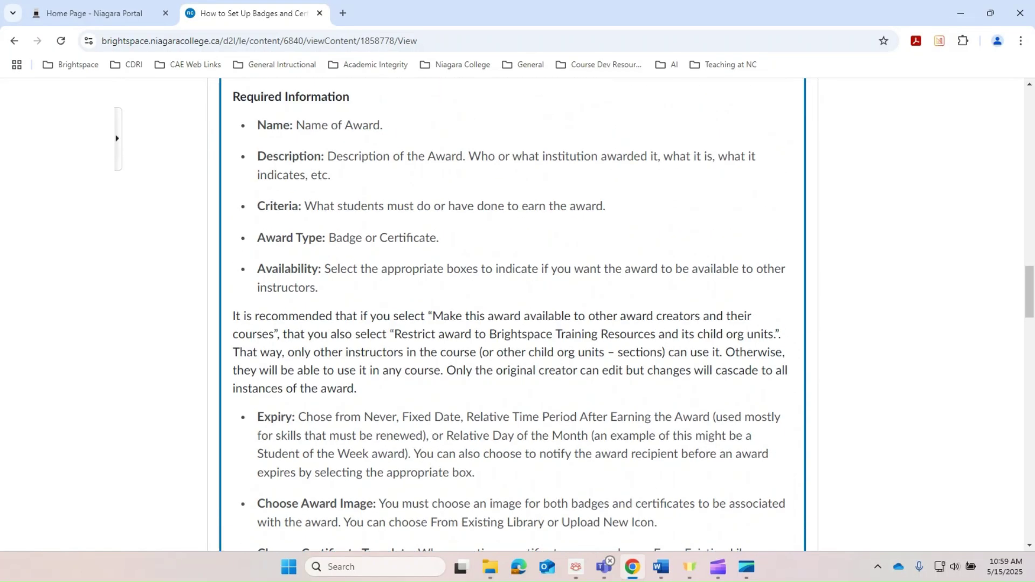
pyautogui.scroll(-7, 615, 404)
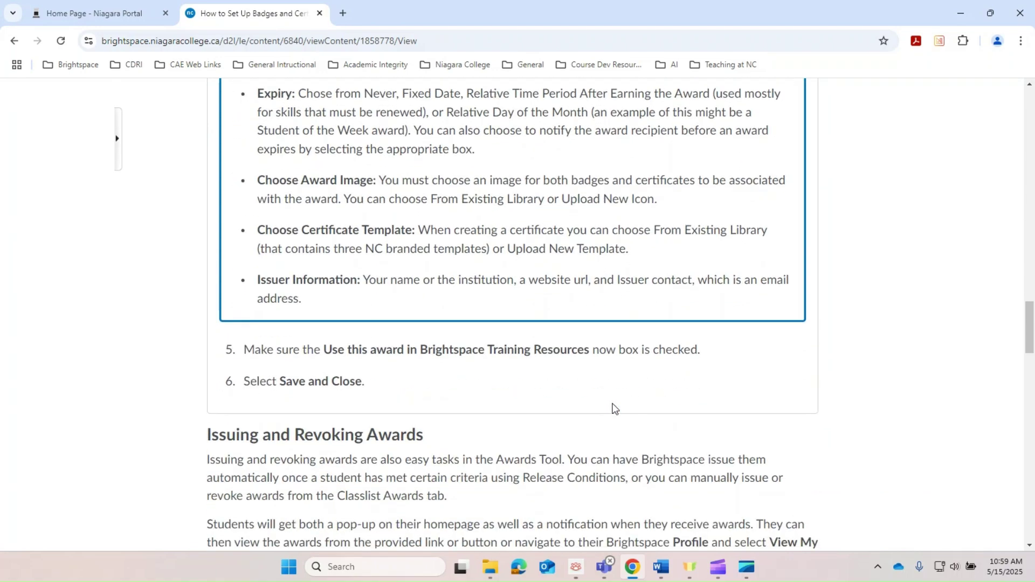
# Review the Issuing and Revoking Awards section and highlight the video instruction under Automatic (Using Release Conditions).
pyautogui.scroll(-1, 416, 393)
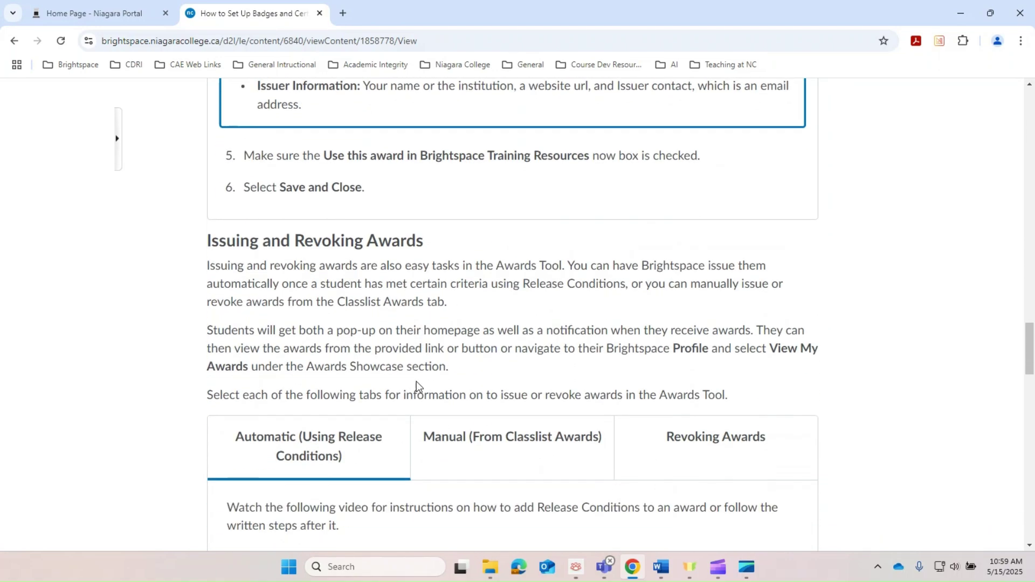
pyautogui.scroll(-2, 416, 380)
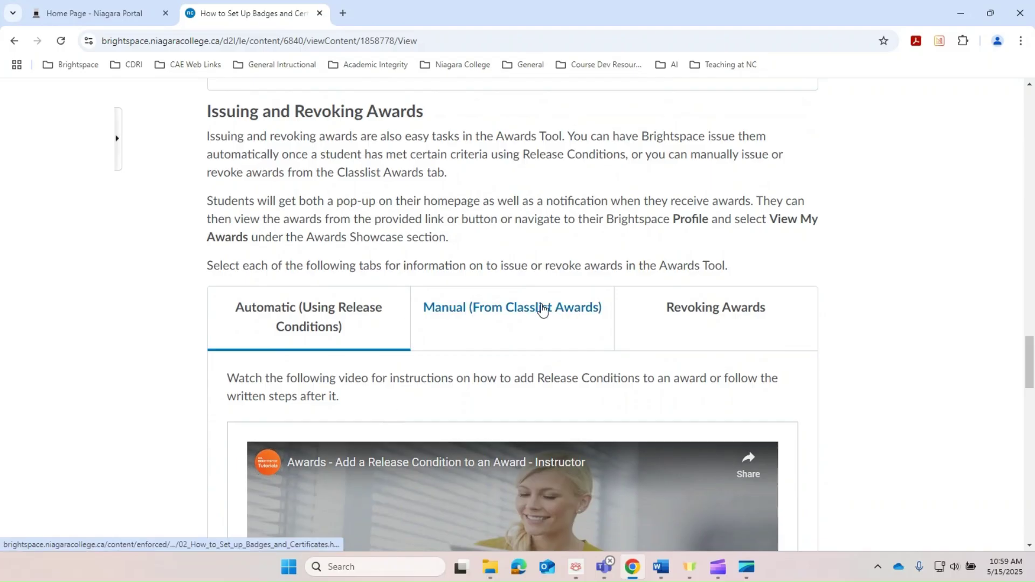
pyautogui.scroll(-3, 539, 305)
pyautogui.scroll(2, 434, 304)
pyautogui.moveTo(370, 334); pyautogui.dragTo(226, 314)
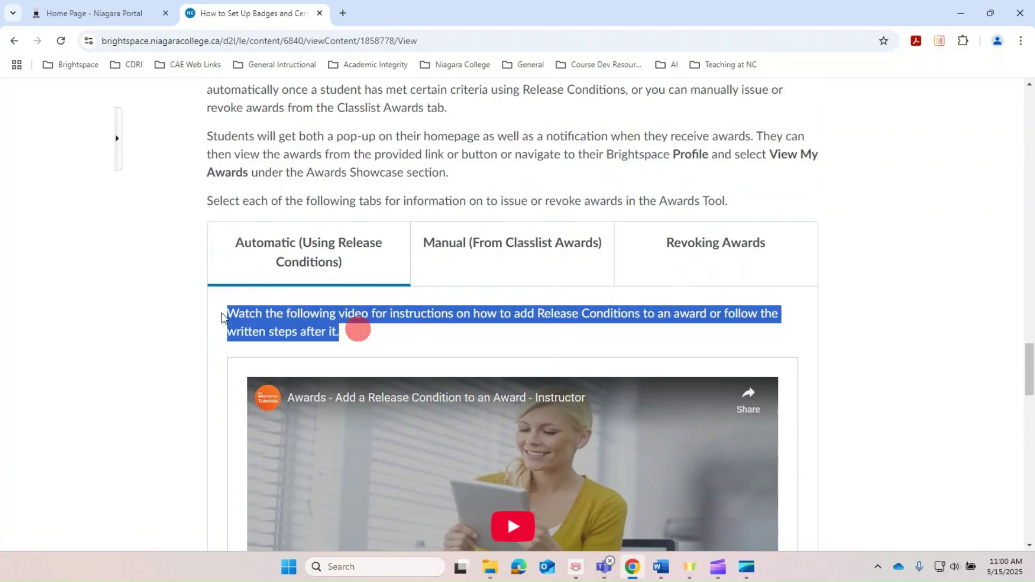
# Look through the release conditions video and the written "Steps to add Release Conditions" below it.
pyautogui.scroll(-8, 524, 339)
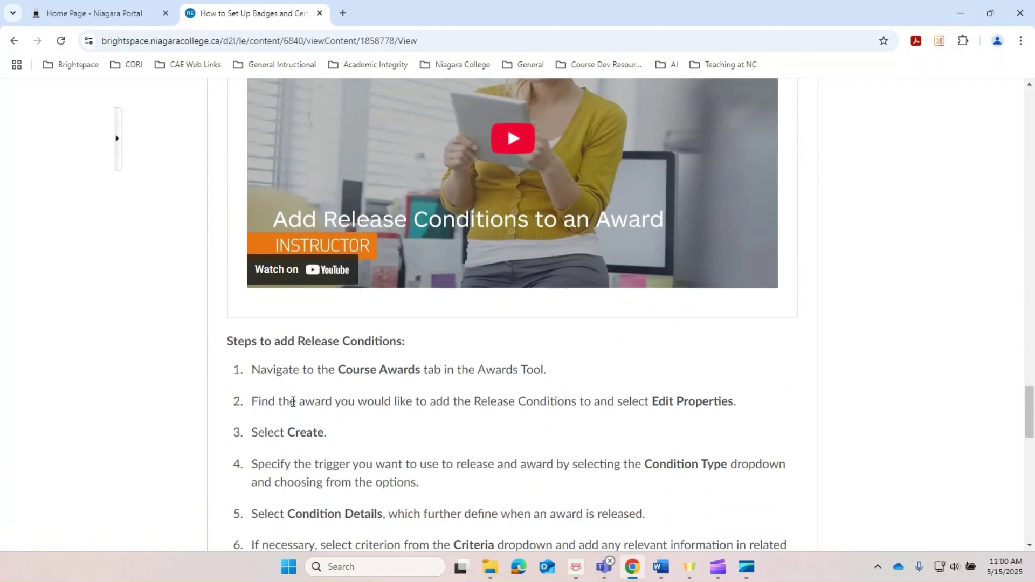
pyautogui.scroll(-2, 348, 321)
pyautogui.scroll(2, 351, 322)
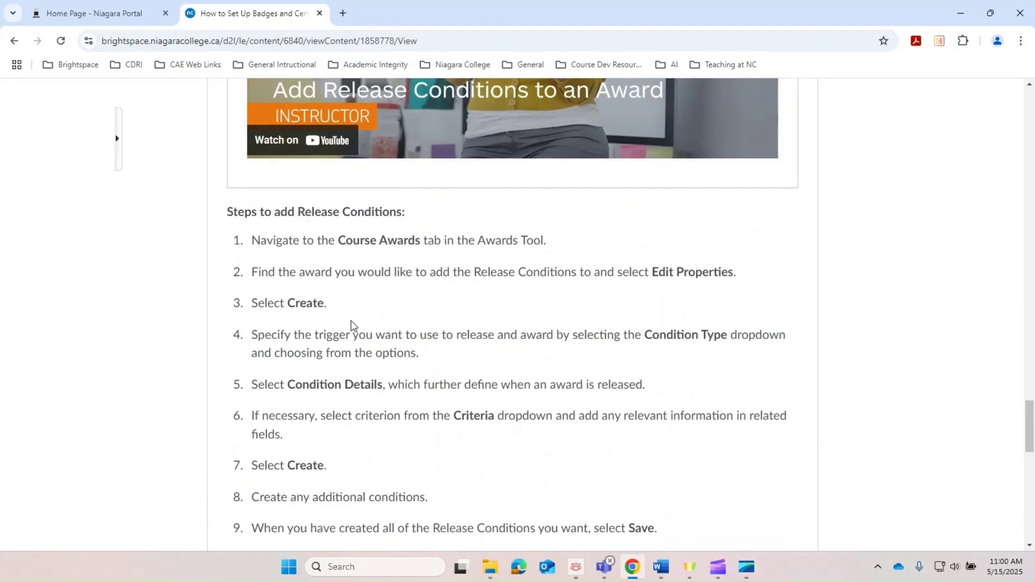
pyautogui.scroll(7, 342, 372)
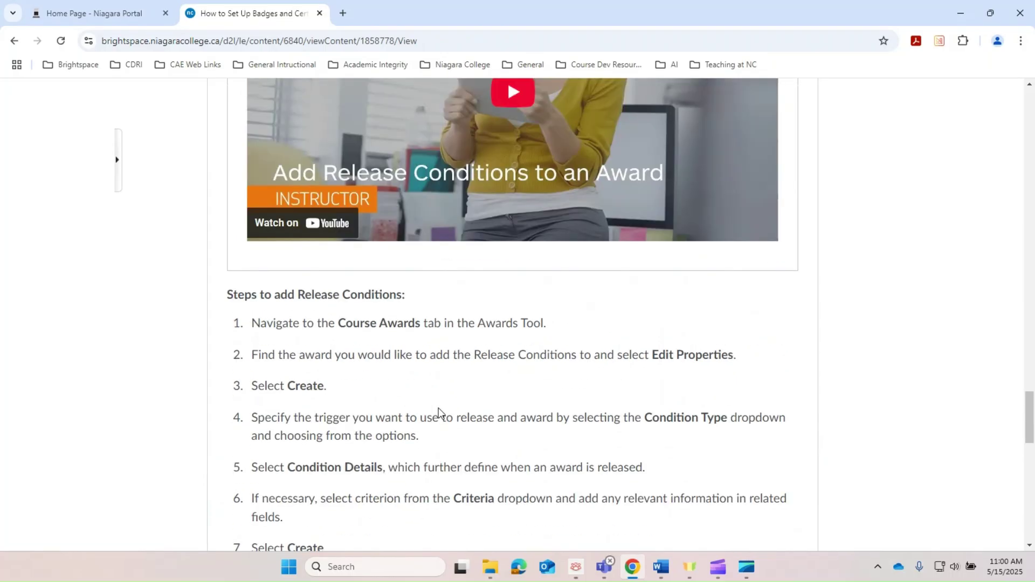
# Display the Manual (From Classlist Awards) content and look over its video and written steps.
pyautogui.click(564, 113)
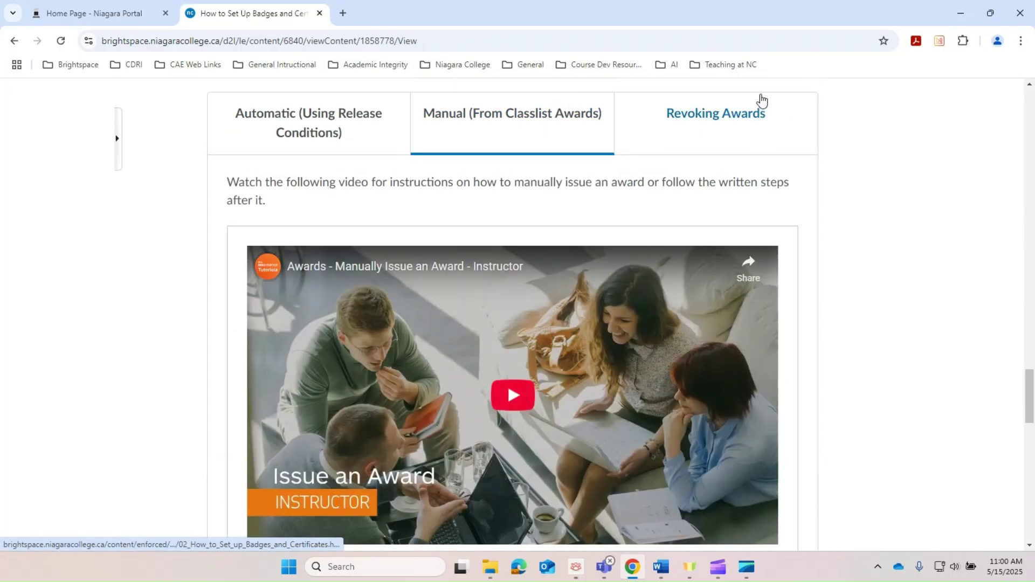
pyautogui.scroll(-1, 644, 279)
pyautogui.scroll(-8, 644, 279)
pyautogui.scroll(10, 645, 278)
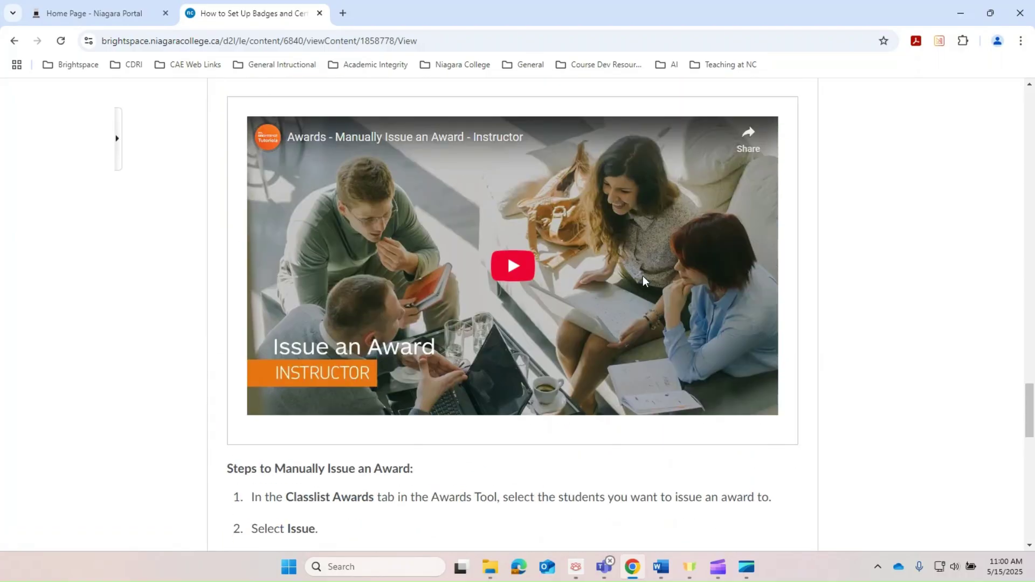
# Display the Revoking Awards content and look over its video and written steps.
pyautogui.click(703, 182)
pyautogui.scroll(-5, 702, 352)
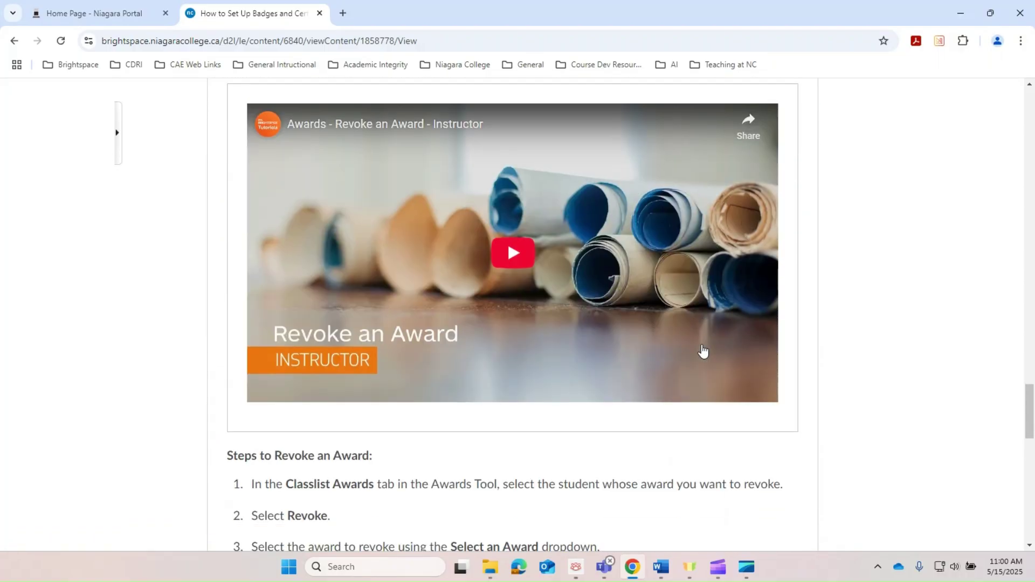
pyautogui.scroll(-1, 702, 350)
pyautogui.scroll(4, 686, 365)
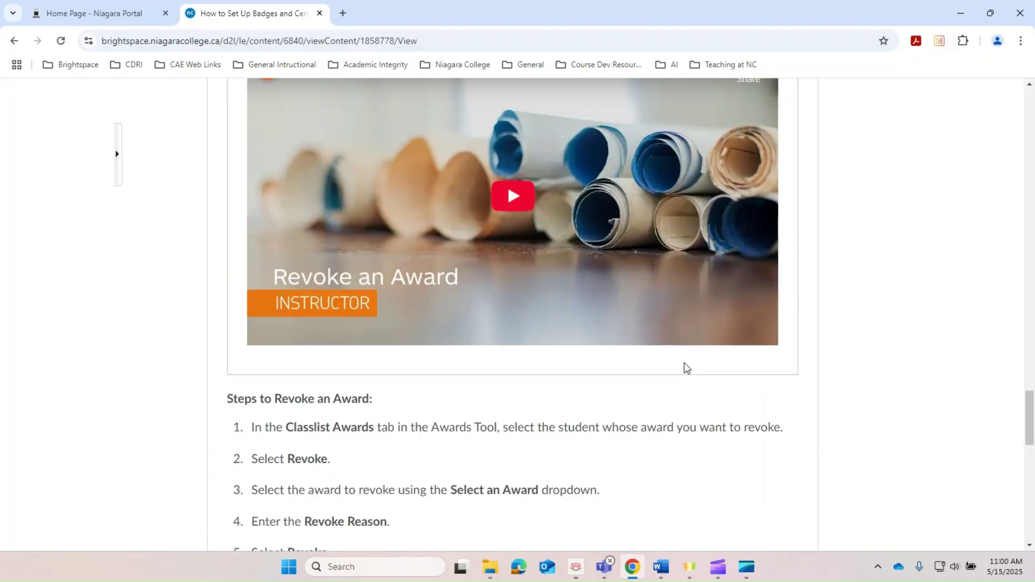
# Switch back through the manual issuing content to the Automatic (Using Release Conditions) content.
pyautogui.scroll(3, 684, 362)
pyautogui.click(513, 191)
pyautogui.click(274, 197)
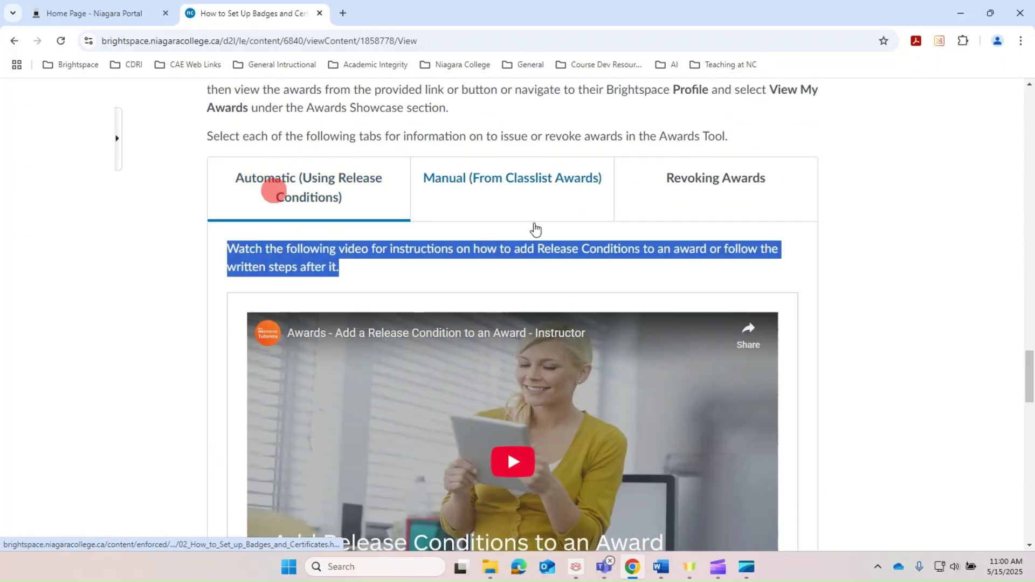
# Examine the two-column Additional Resources section with its Brightspace Community, D2L Video Tutorials and custom badge and certificate links.
pyautogui.scroll(-1, 659, 333)
pyautogui.scroll(-9, 659, 333)
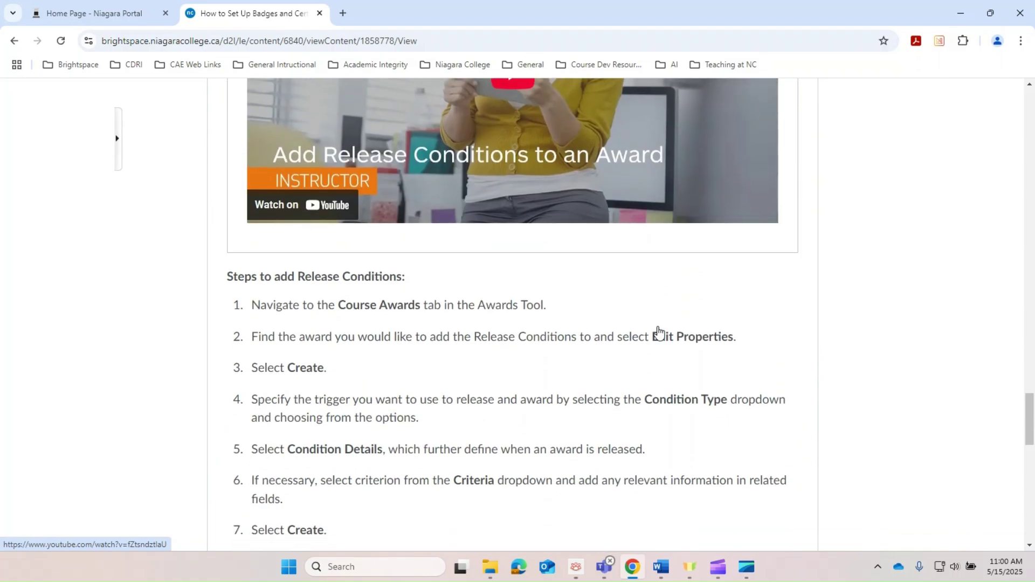
pyautogui.scroll(-2, 658, 333)
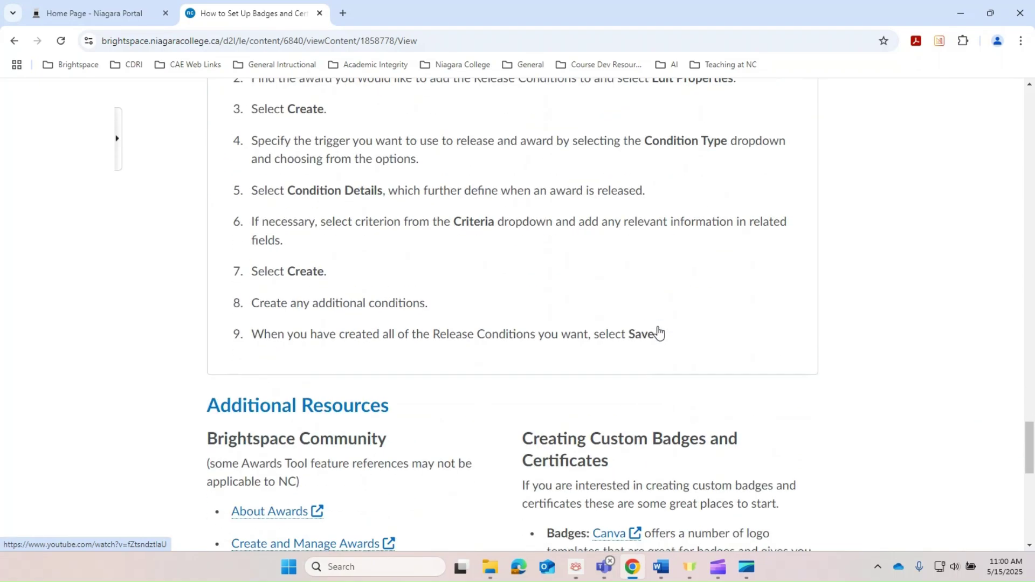
pyautogui.scroll(-4, 659, 334)
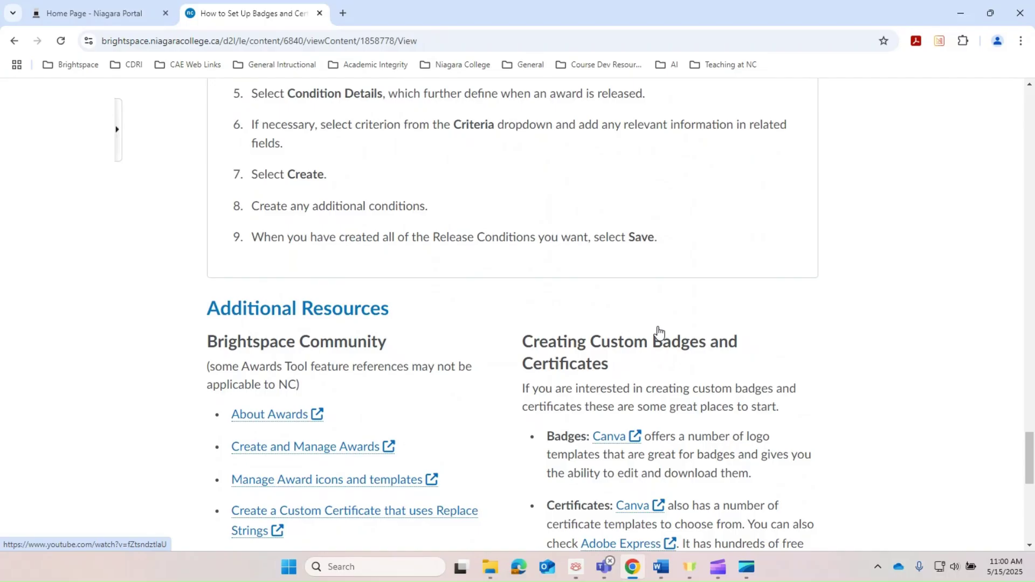
pyautogui.scroll(-1, 658, 333)
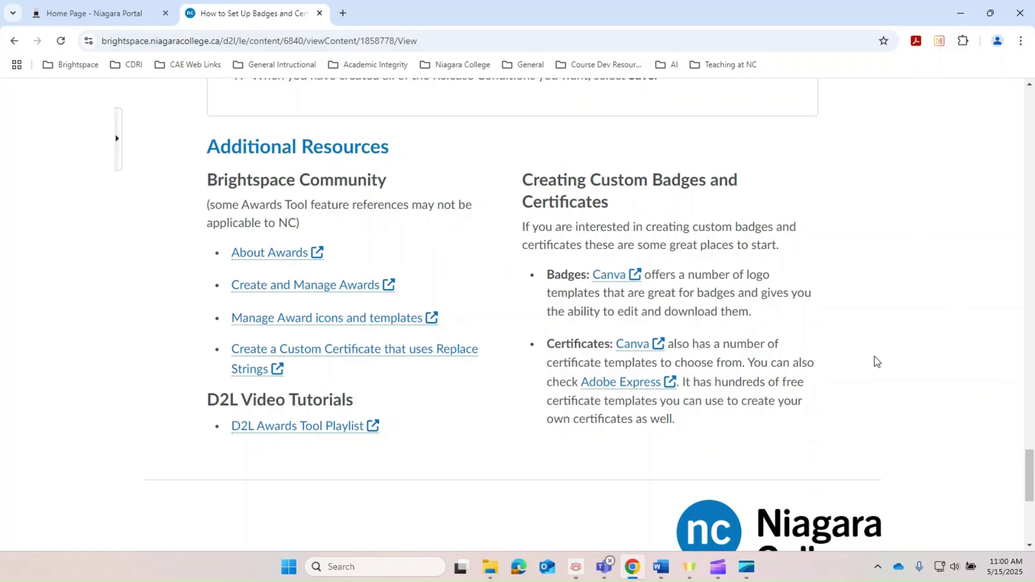
pyautogui.scroll(-2, 823, 264)
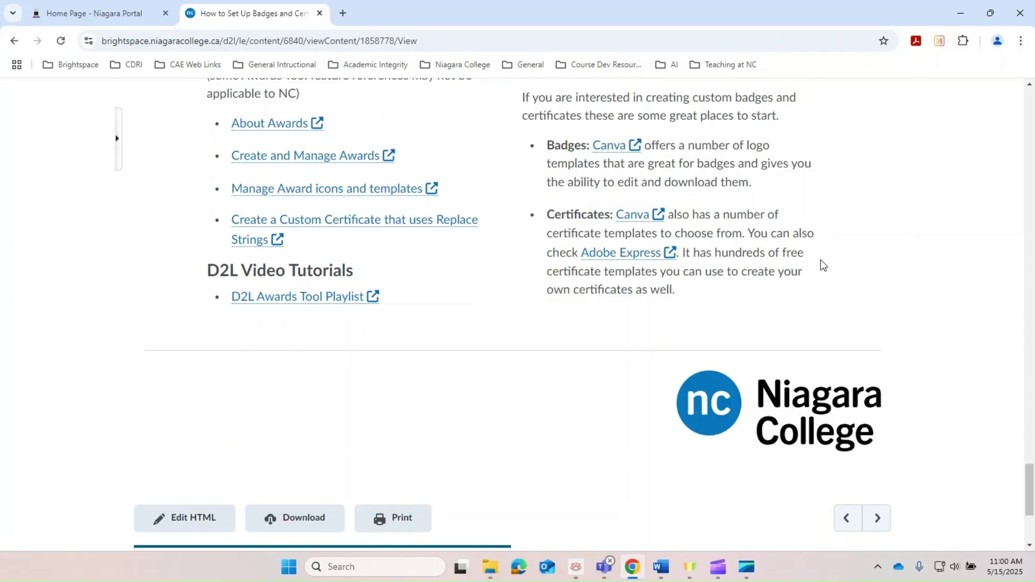
pyautogui.scroll(2, 823, 265)
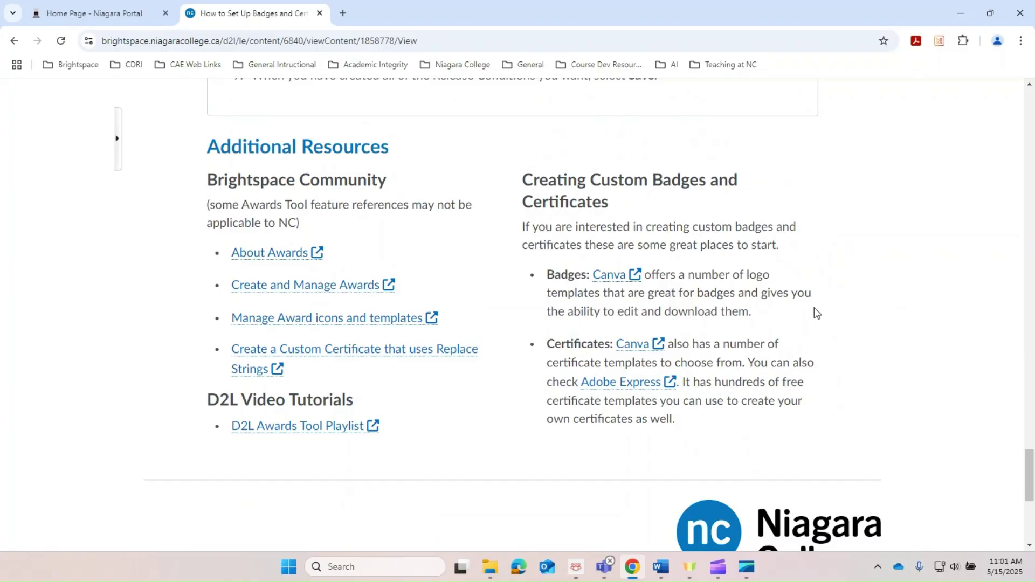
pyautogui.scroll(1, 850, 437)
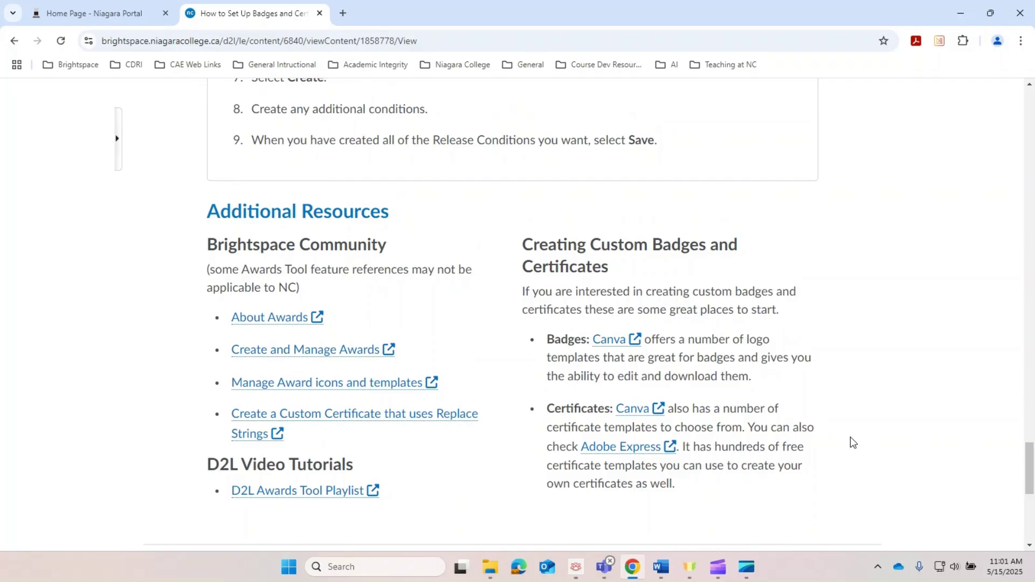
pyautogui.scroll(1, 850, 442)
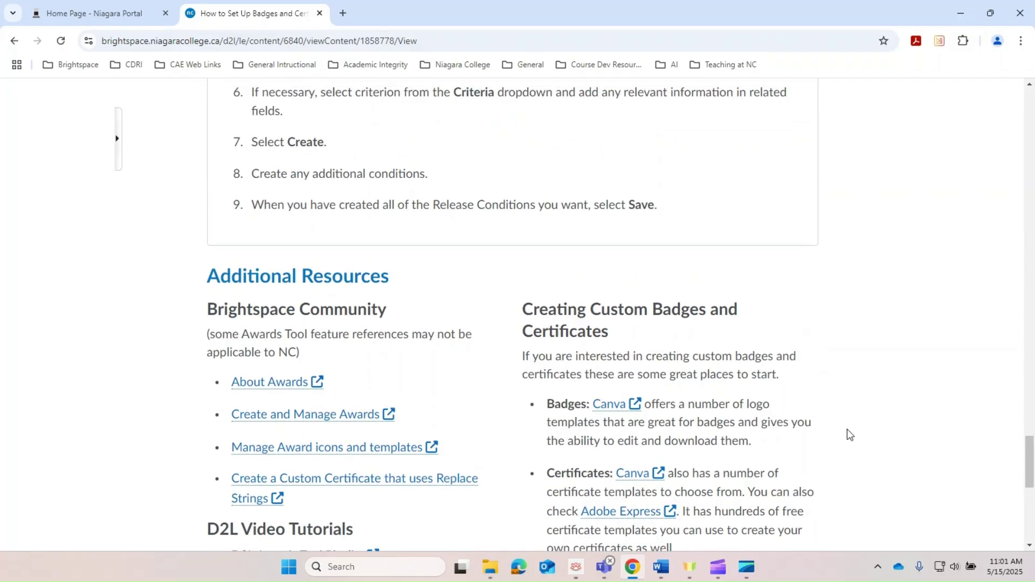